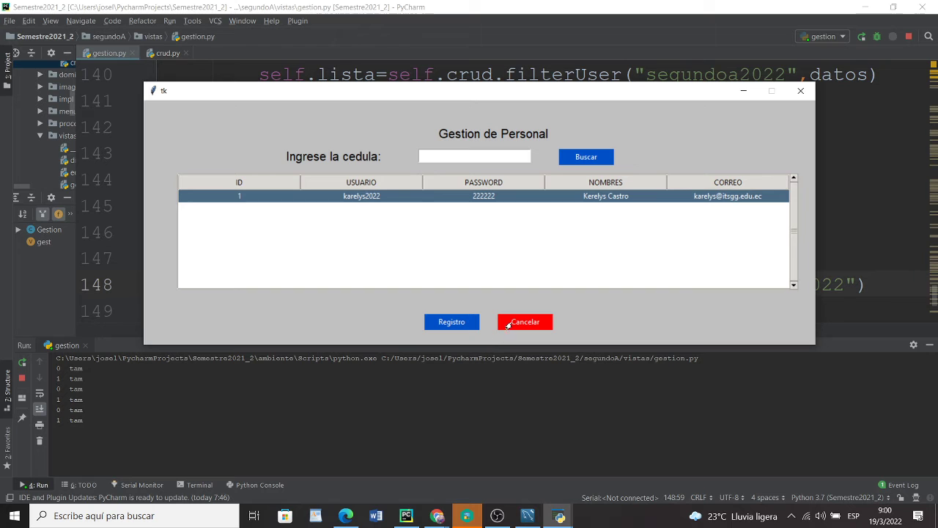
Close the running Gestion de Personal window and enlarge the code editor above the run output.
click(512, 321)
click(27, 380)
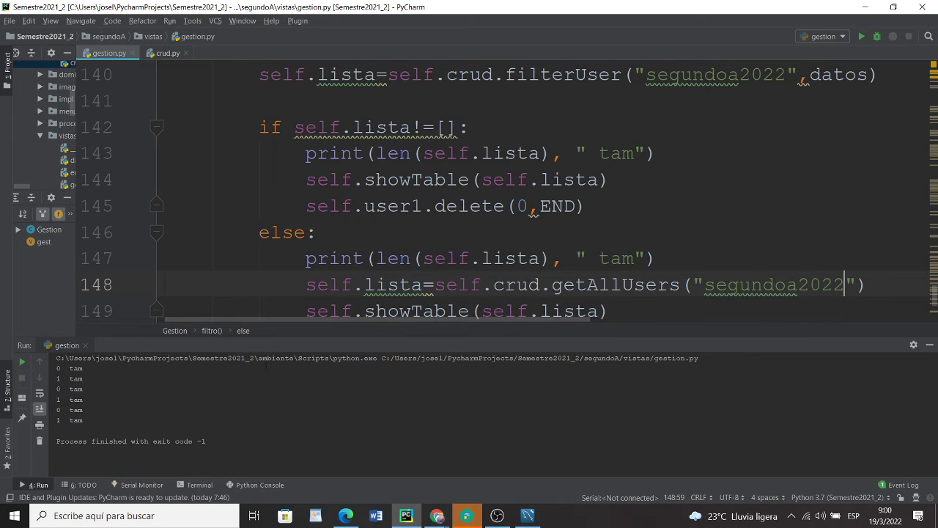
drag(374, 339, 386, 400)
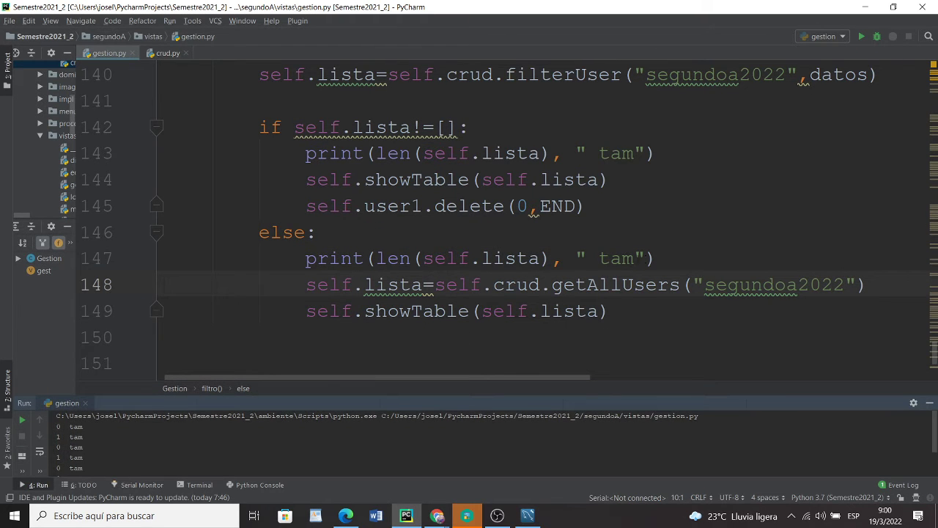
Delete the print(len(self.lista), " tam") lines from the if and else branches of filtro(), and widen the project tree.
drag(659, 258, 48, 245)
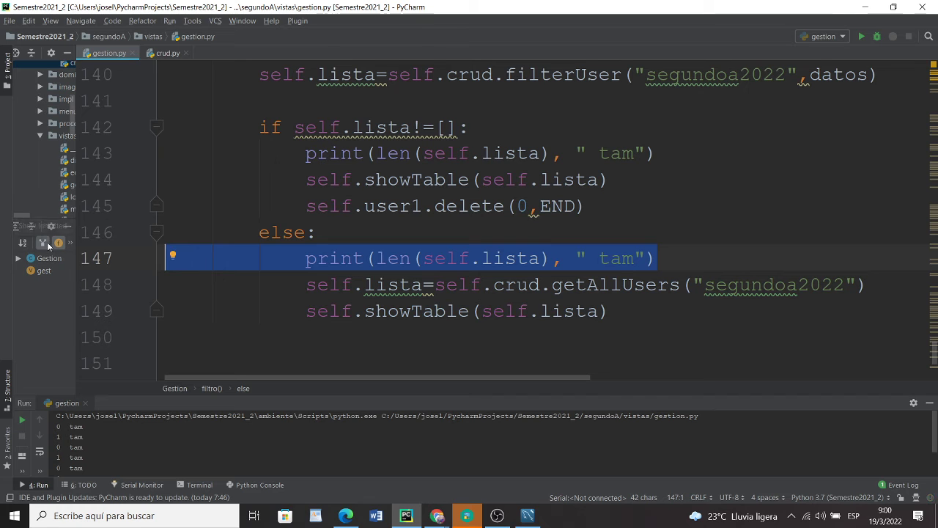
key(Delete)
key(Delete)
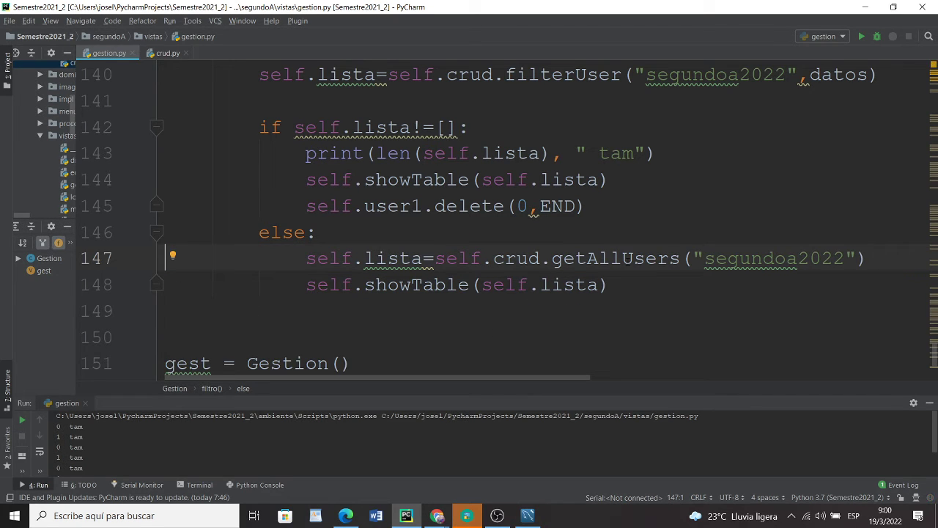
drag(895, 265, 22, 261)
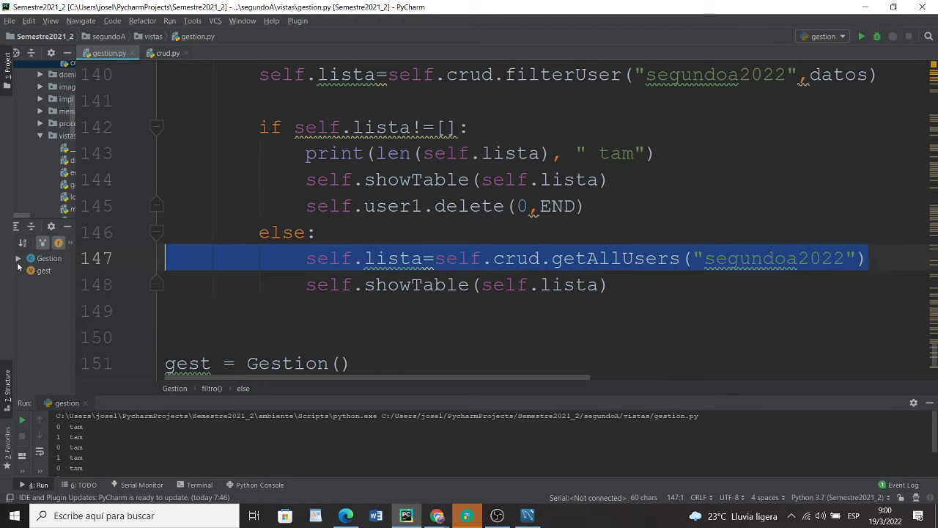
drag(669, 142, 27, 154)
key(Delete)
key(Delete)
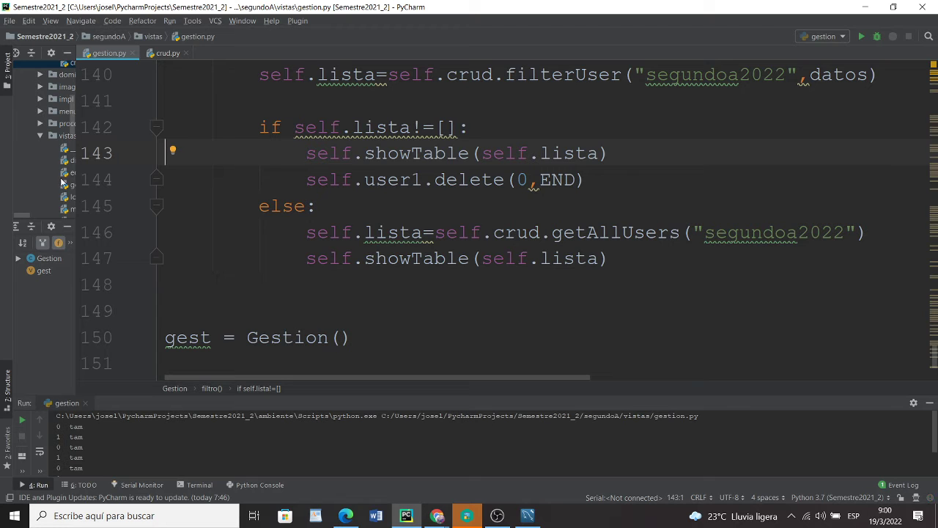
drag(75, 174, 107, 182)
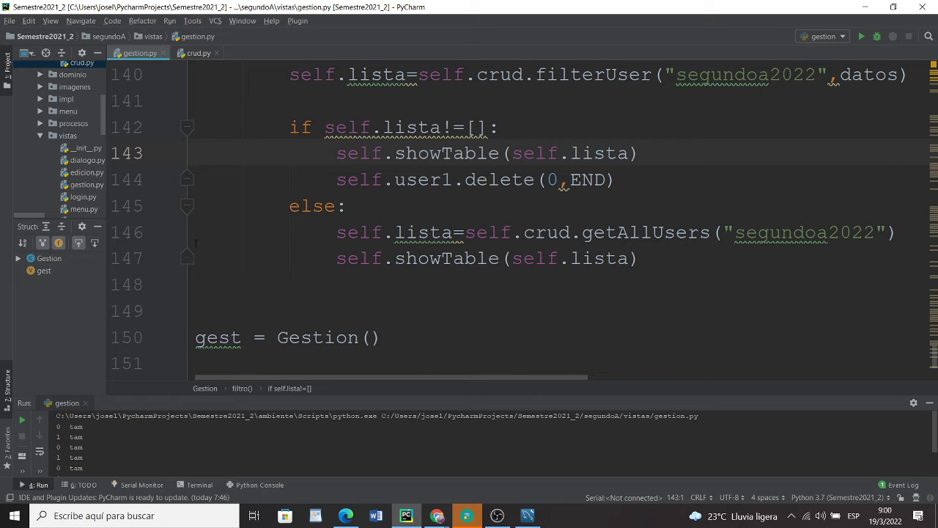
Switch to MySQL Workbench and start creating a new table in the segundoa2022 schema.
click(522, 515)
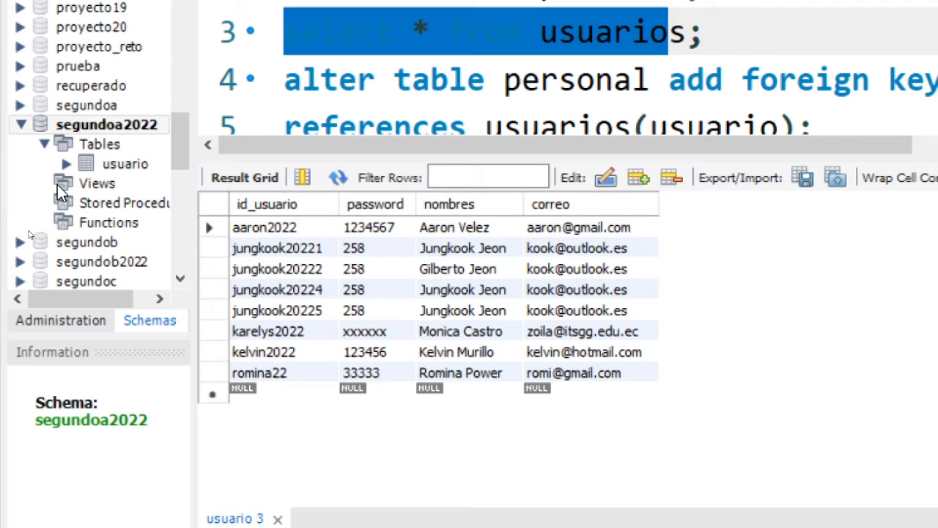
right_click(91, 119)
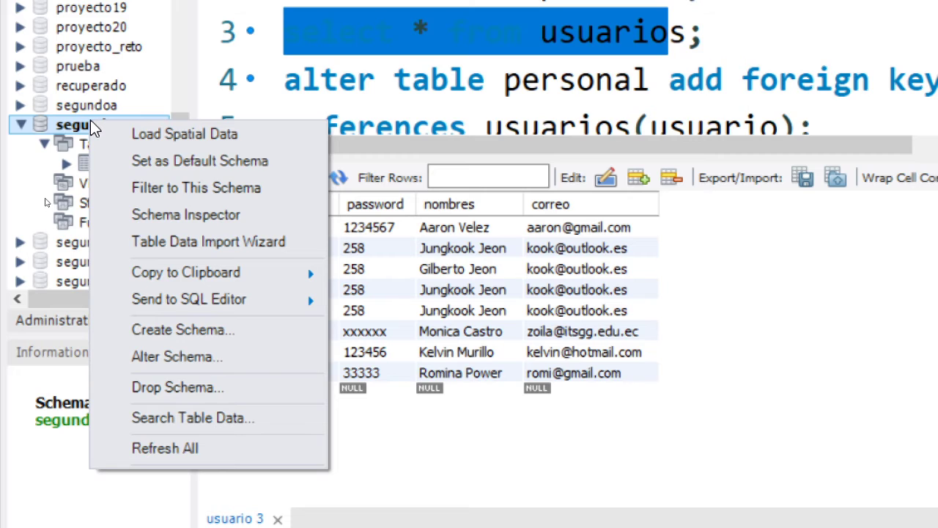
click(88, 146)
click(88, 146)
right_click(91, 148)
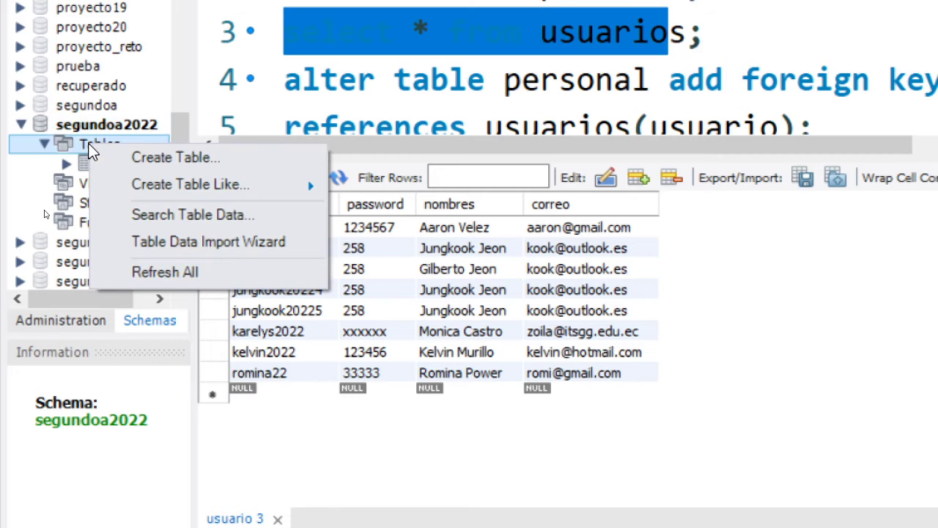
click(139, 160)
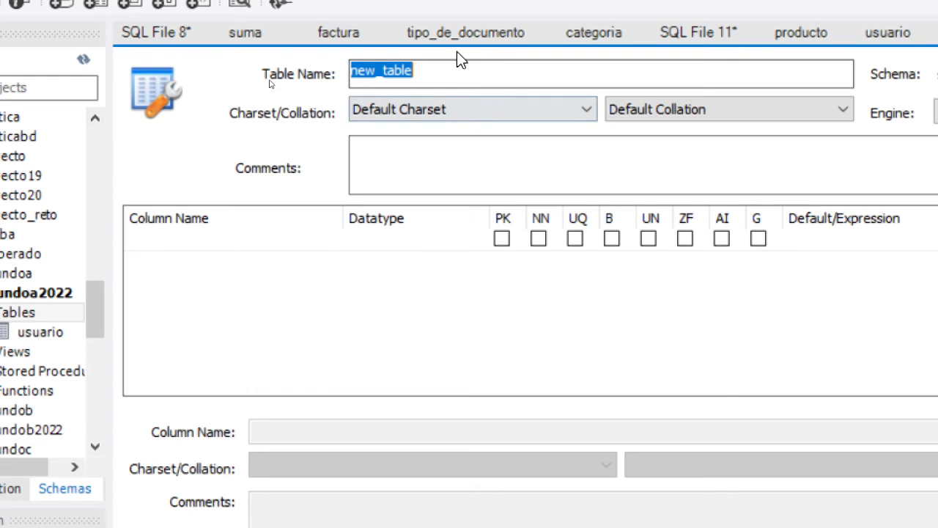
Name the new table personal.
click(438, 71)
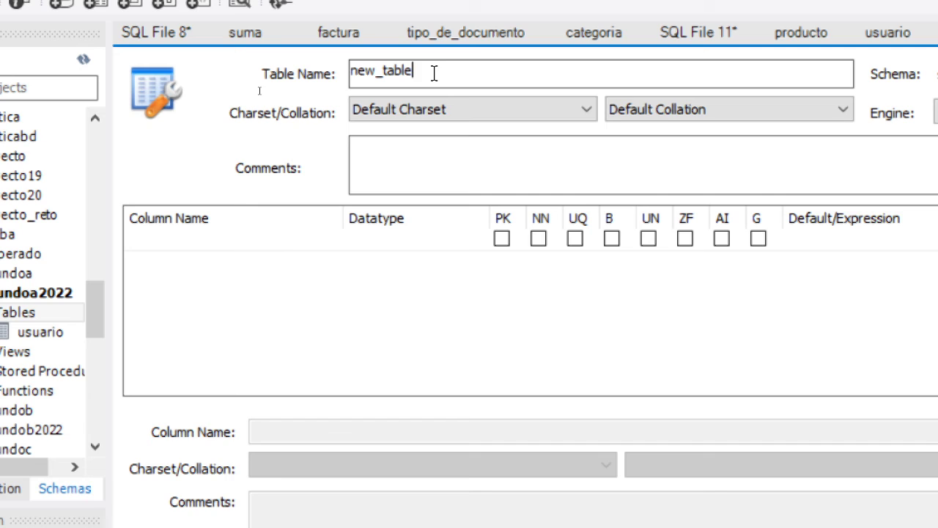
key(BackSpace)
key(BackSpace)
key(BackSpace)
key(BackSpace)
key(BackSpace)
key(BackSpace)
key(BackSpace)
key(BackSpace)
key(BackSpace)
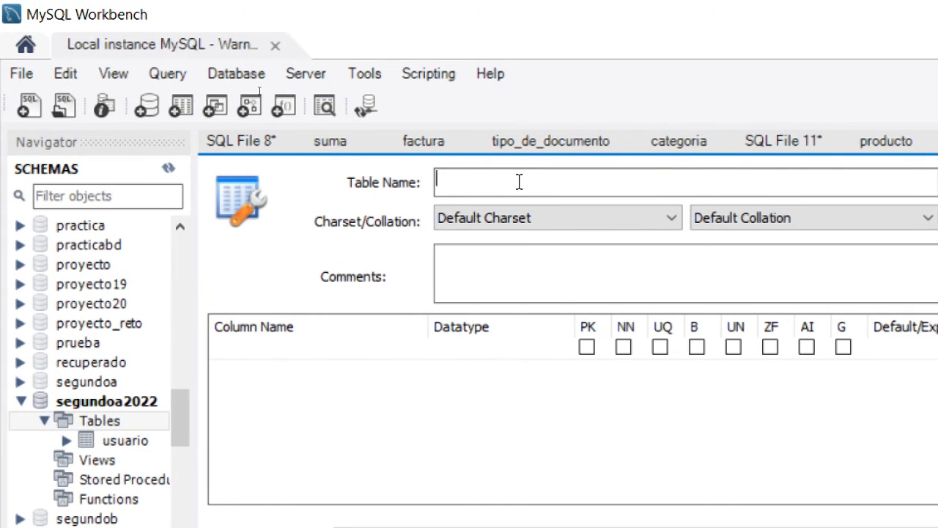
text(personal)
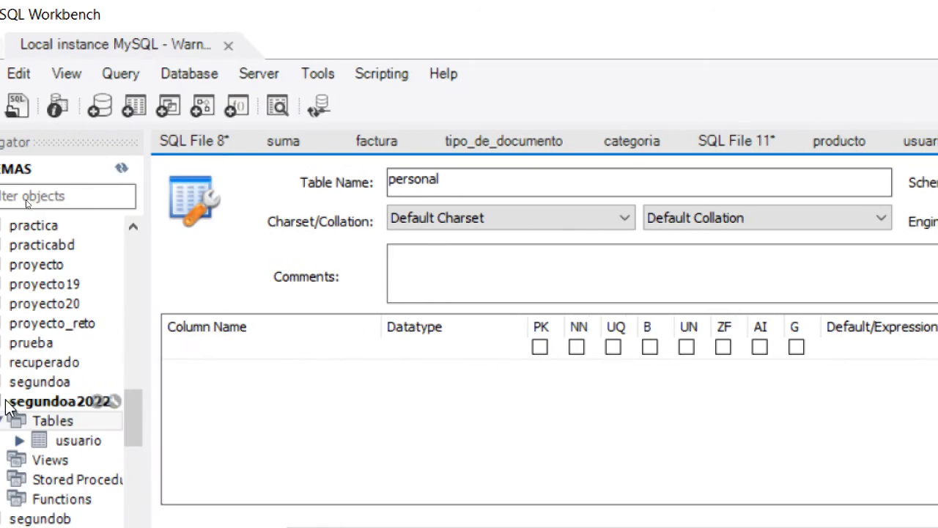
Define the first column as cedula with datatype VARCHAR(13), as the not-null primary key.
double_click(206, 354)
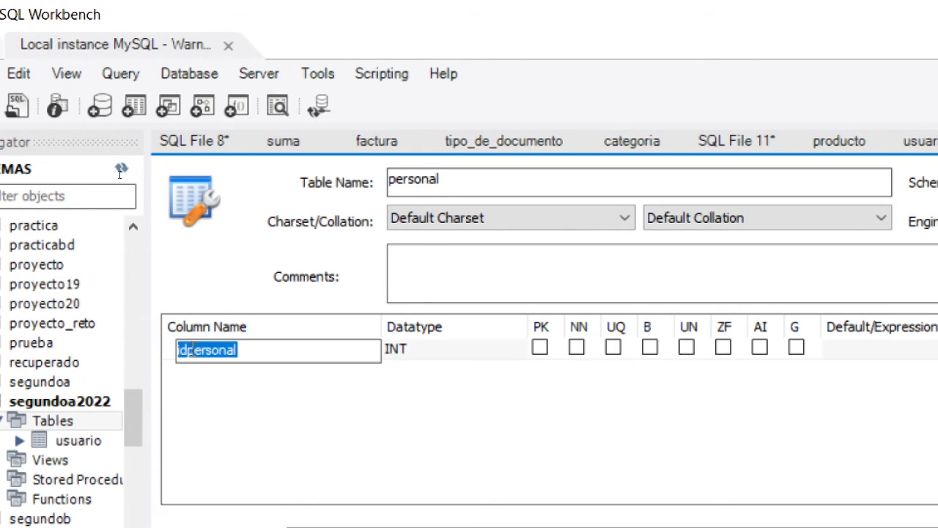
text(cedula)
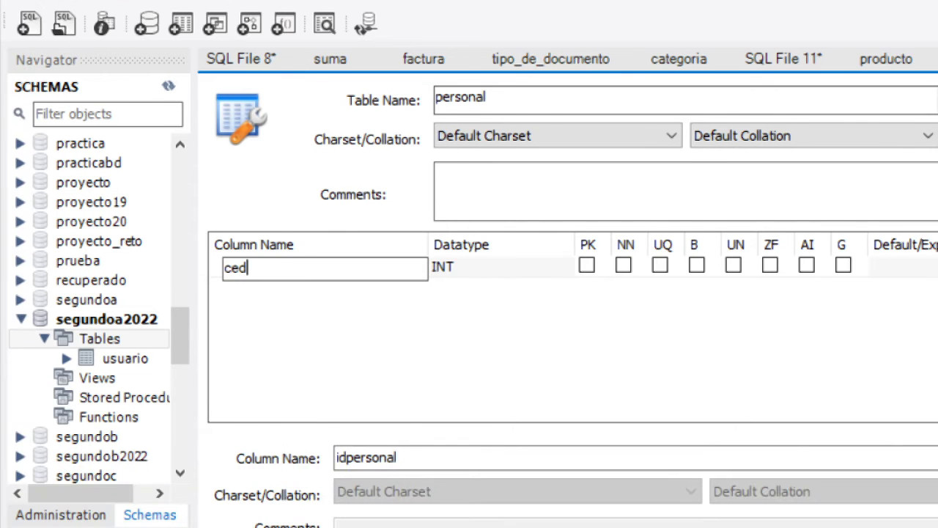
click(494, 265)
double_click(490, 267)
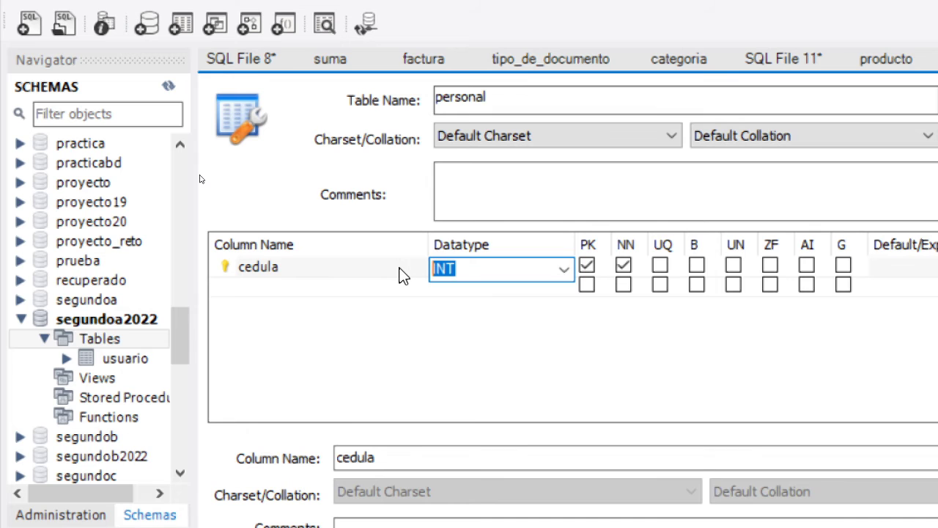
text(varchar)
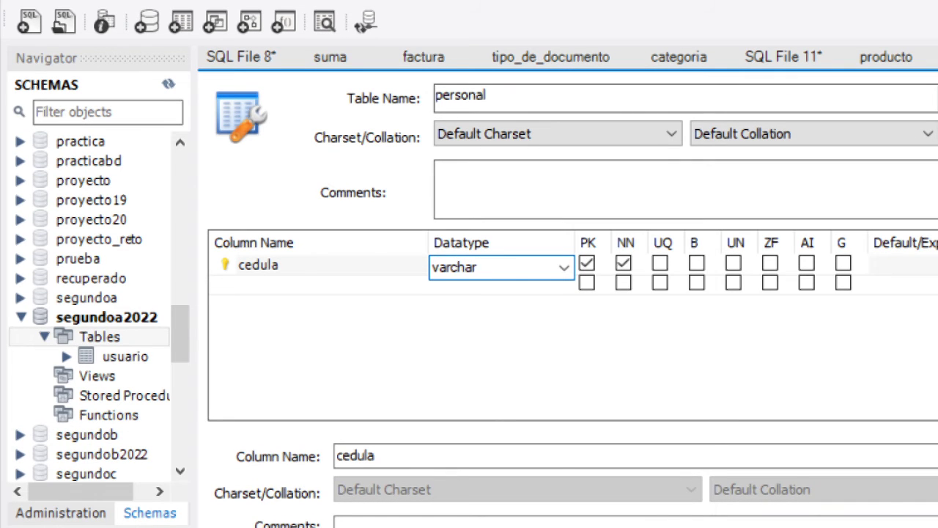
text((13))
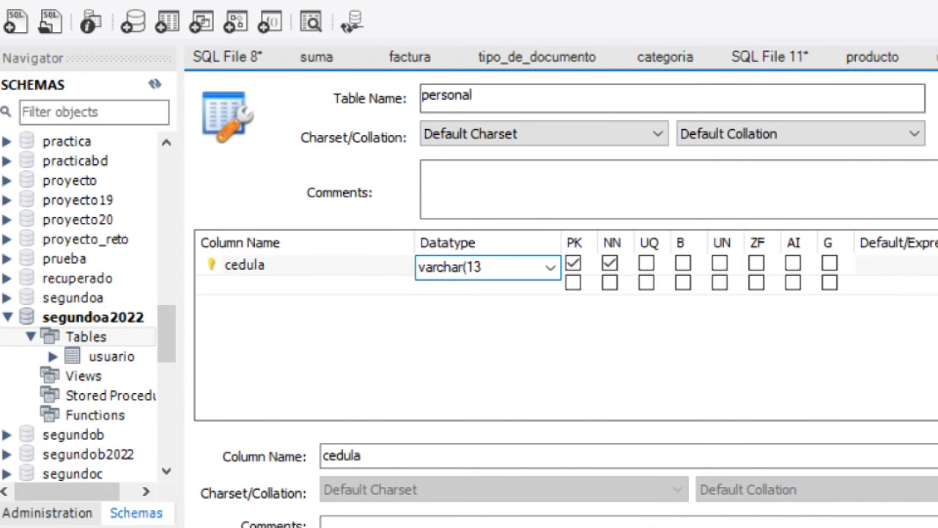
click(396, 311)
Add a second column named nombre with datatype TEXT and mark it not null.
double_click(281, 287)
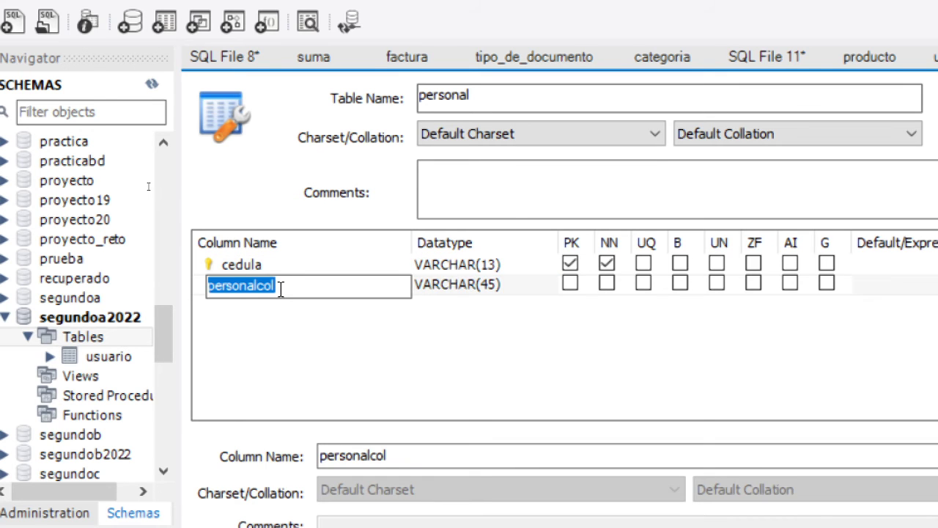
text(nombre)
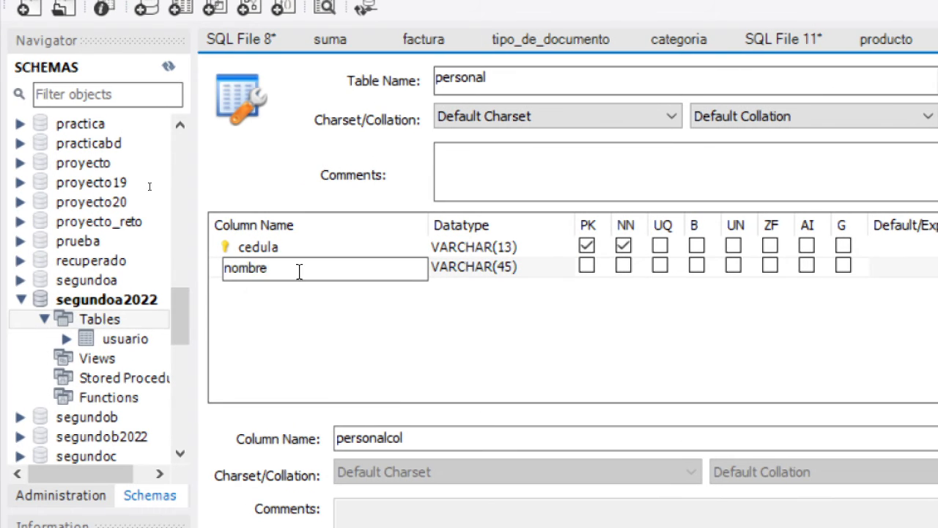
click(503, 270)
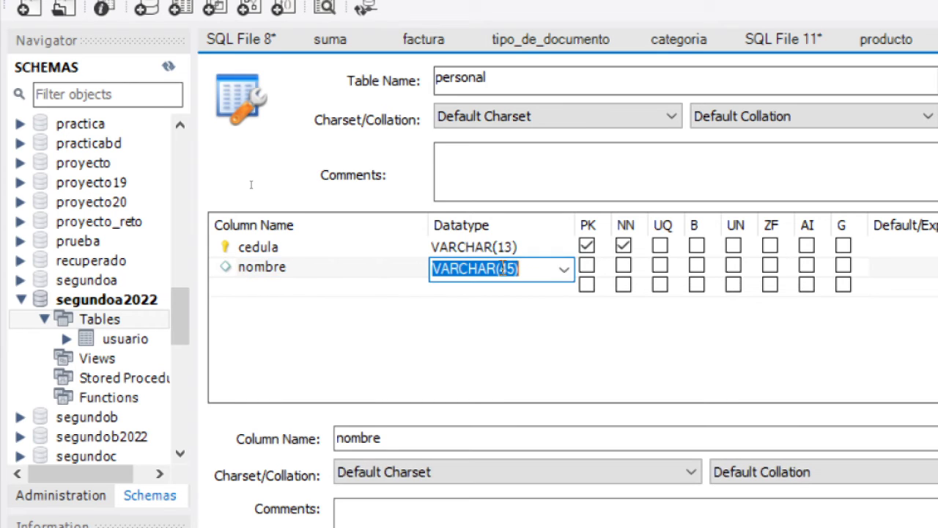
text(text)
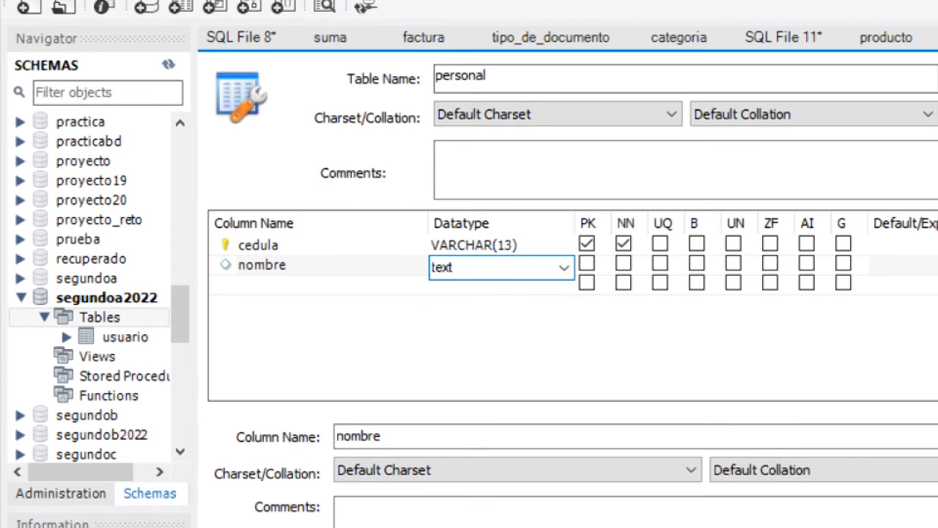
click(623, 263)
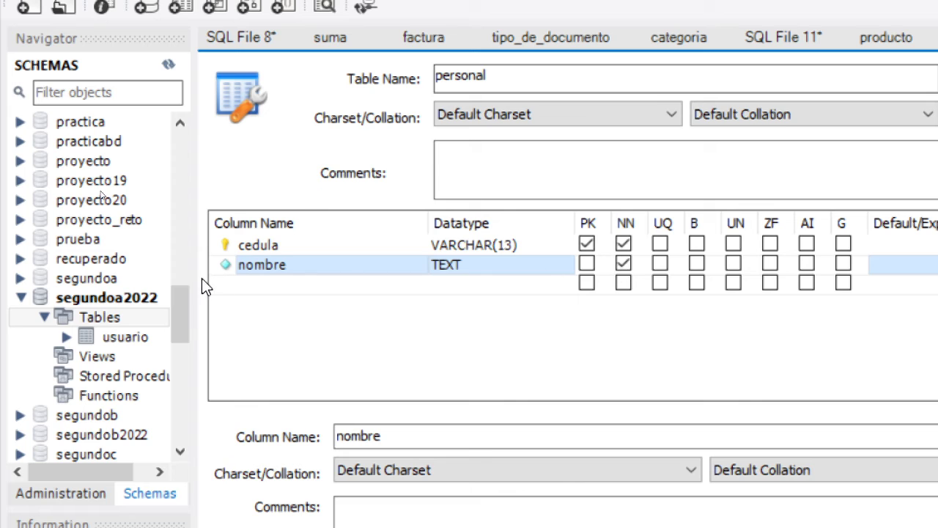
Add a third column named apellido with datatype TEXT and mark it not null.
click(256, 289)
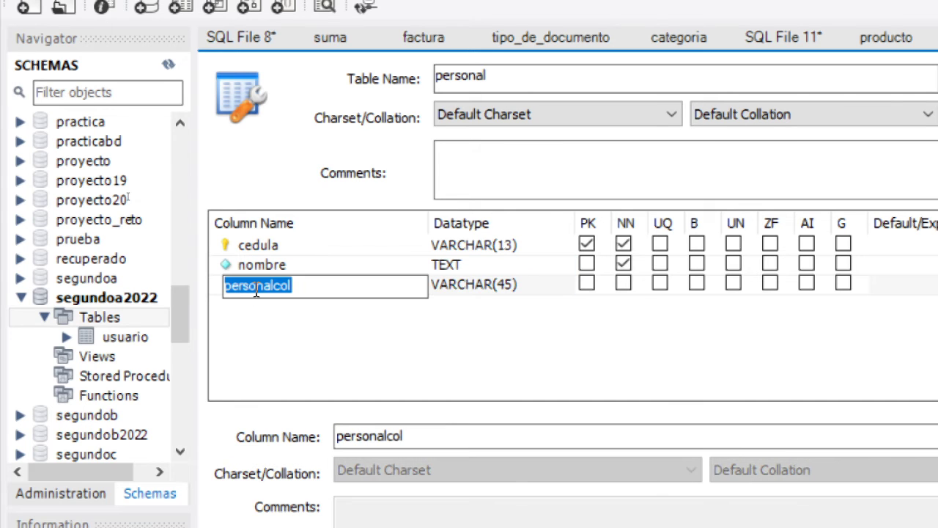
text(apellido)
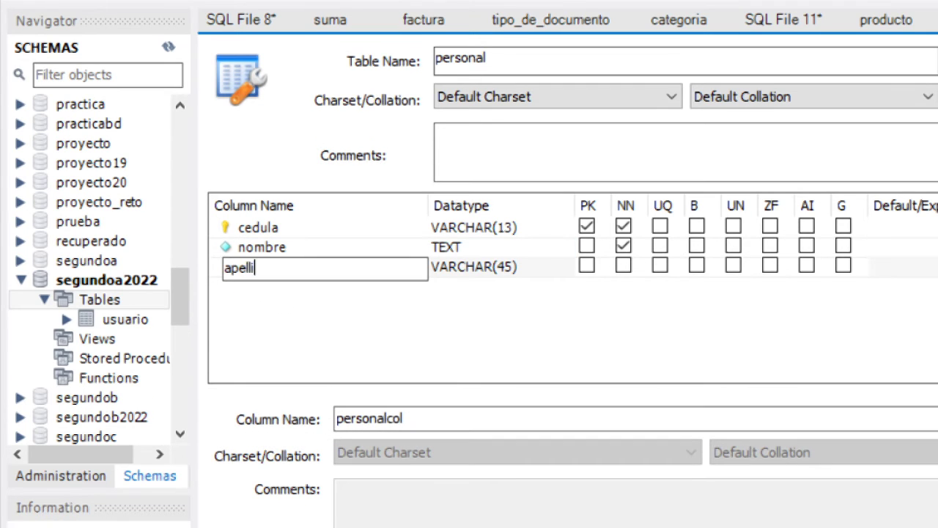
click(486, 261)
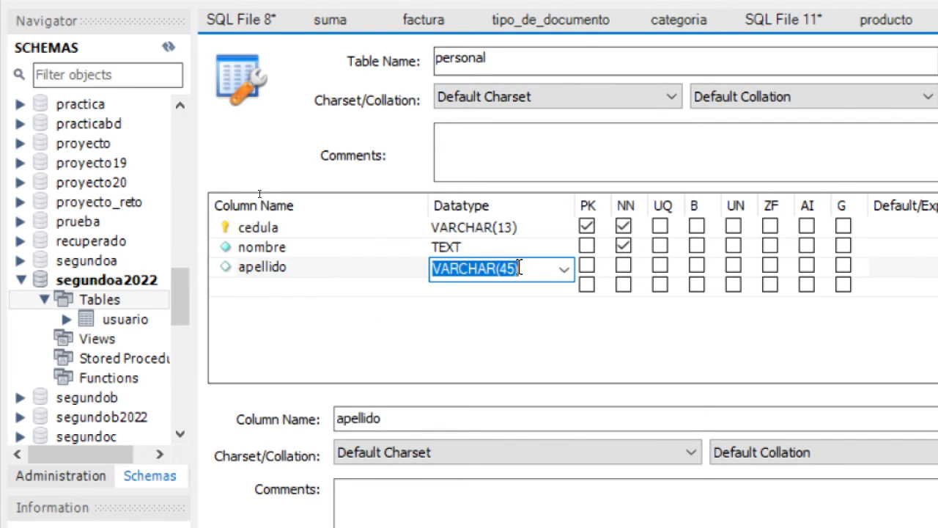
text(text)
click(535, 346)
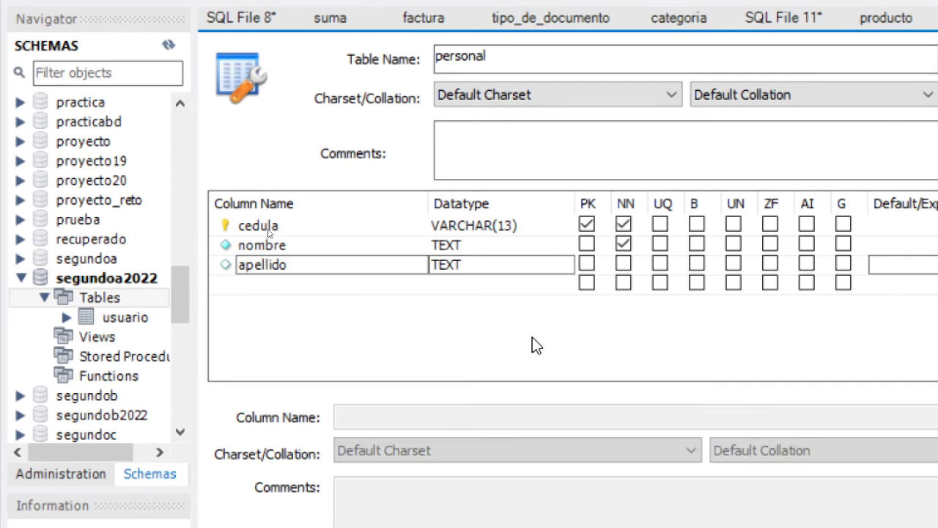
click(623, 263)
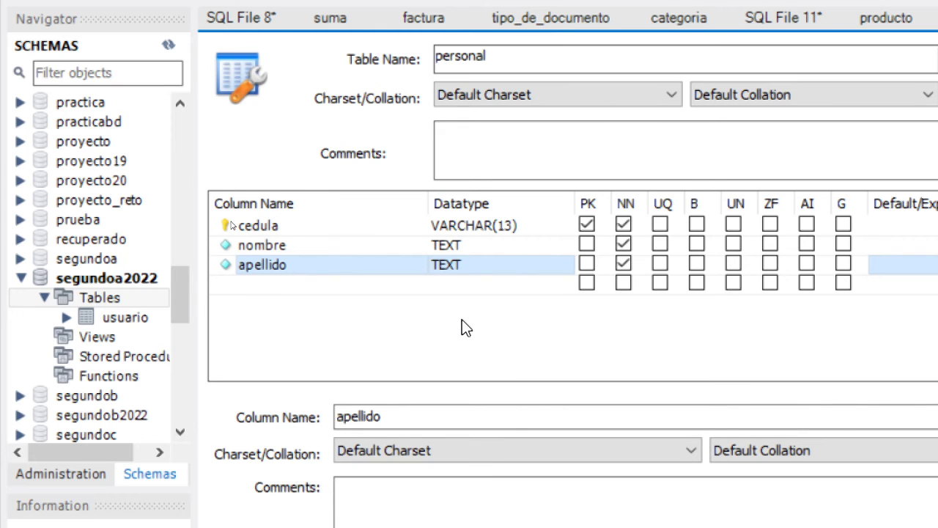
Add a fourth column named direccion with datatype TEXT and mark it not null.
click(253, 288)
click(256, 287)
text(dir)
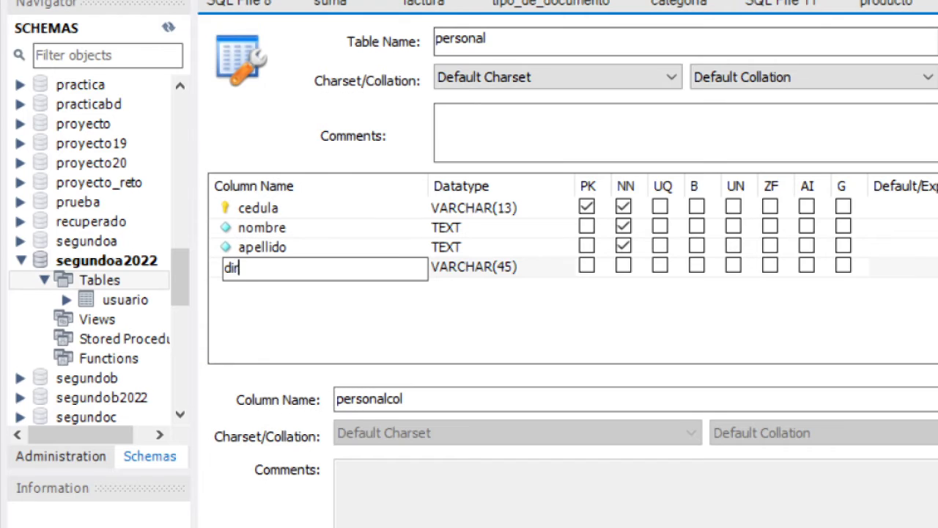
text(eccion)
click(481, 272)
click(500, 259)
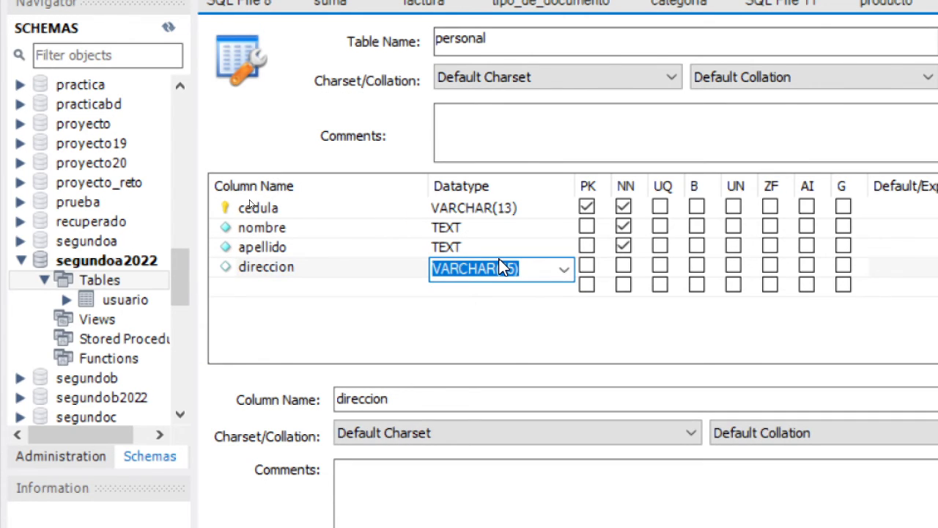
text(text)
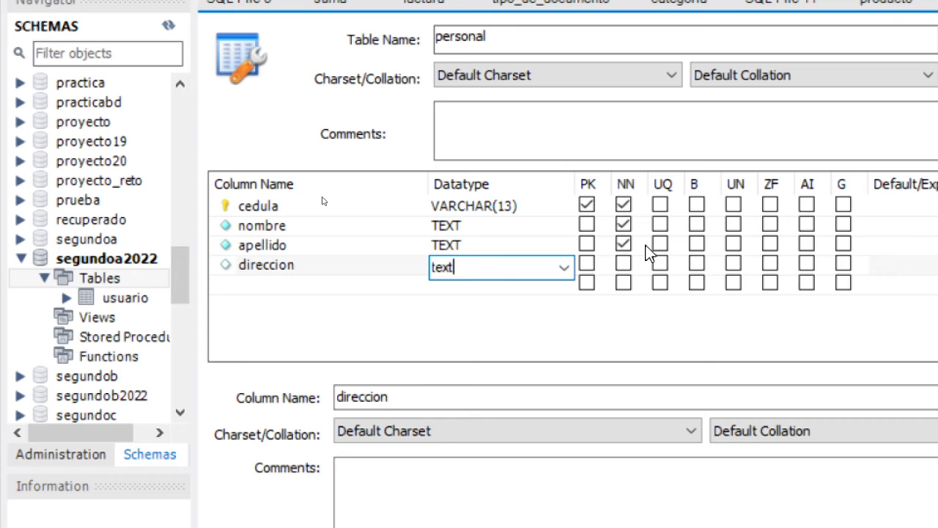
click(623, 263)
Add a fifth column named profesion with datatype TEXT and mark it not null.
click(286, 288)
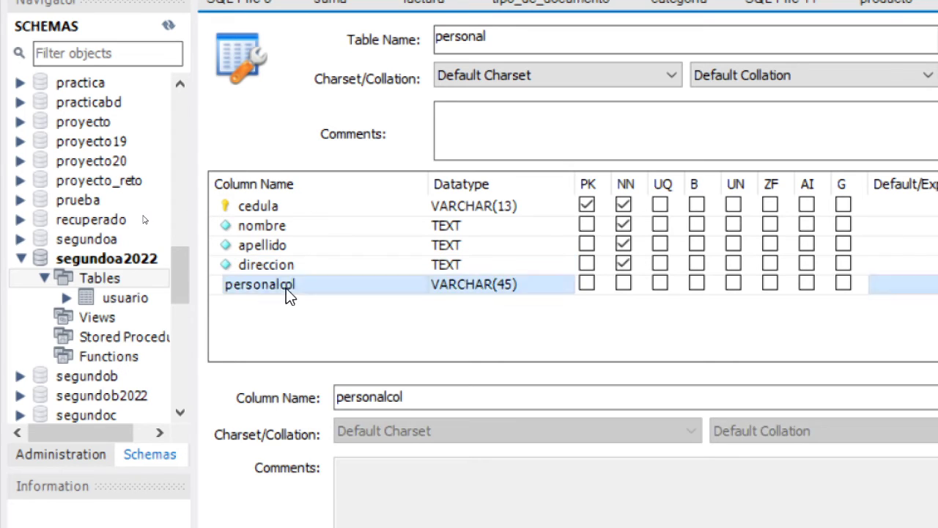
text(pr)
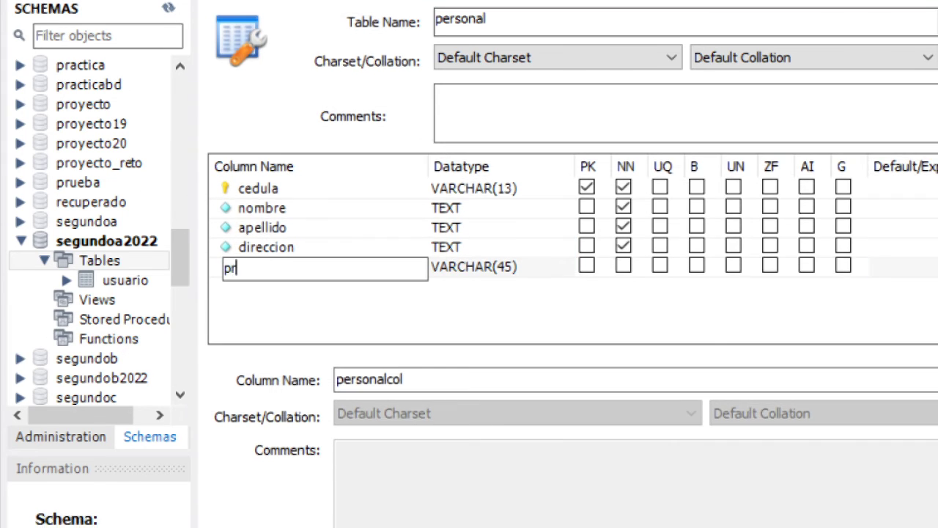
text(ofesion)
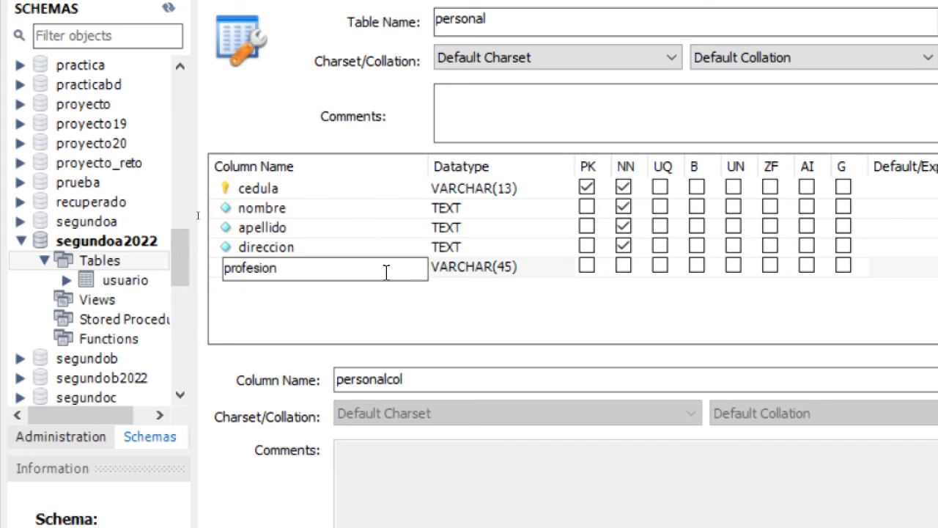
click(511, 276)
click(510, 273)
text(text)
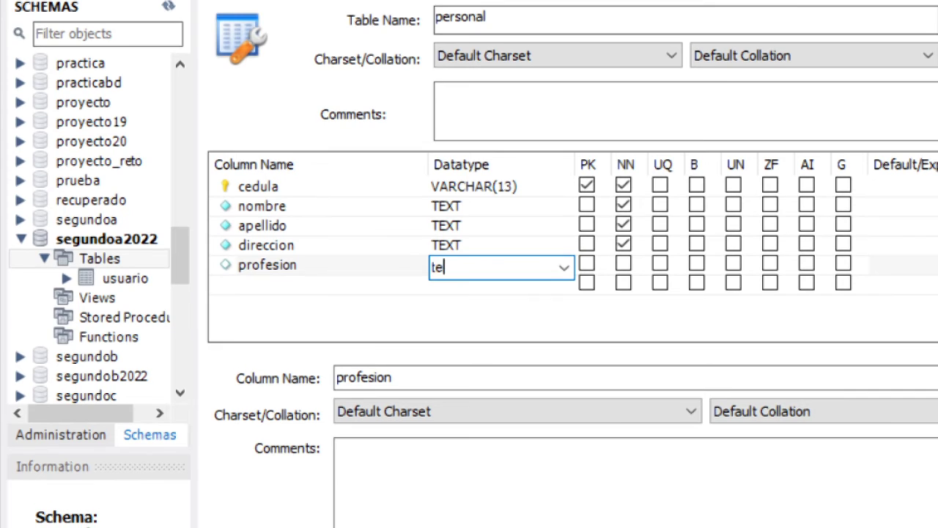
click(623, 265)
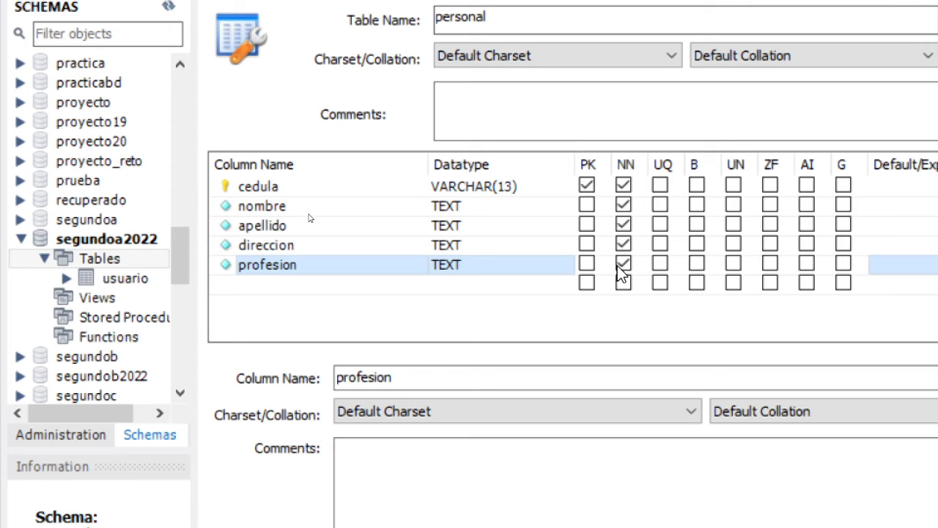
Add a sixth column named id_usuario with datatype VARCHAR(15).
click(316, 297)
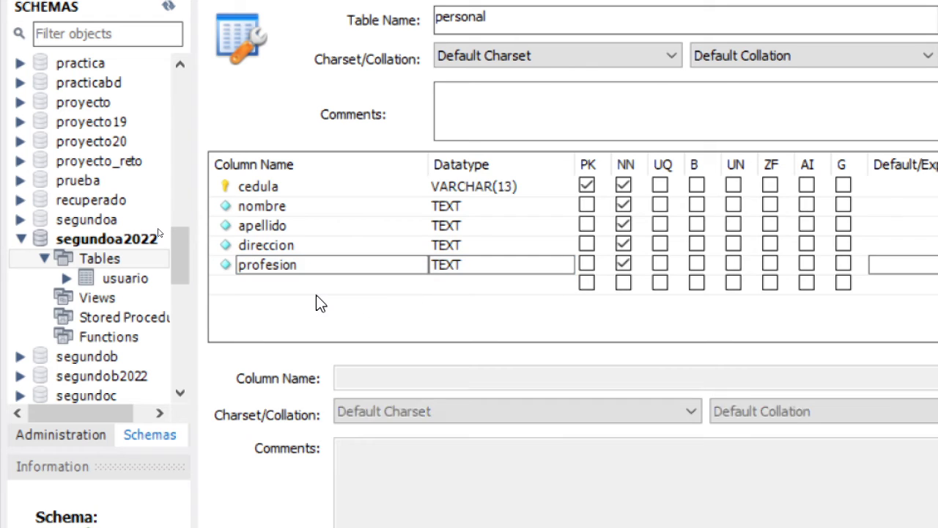
double_click(311, 290)
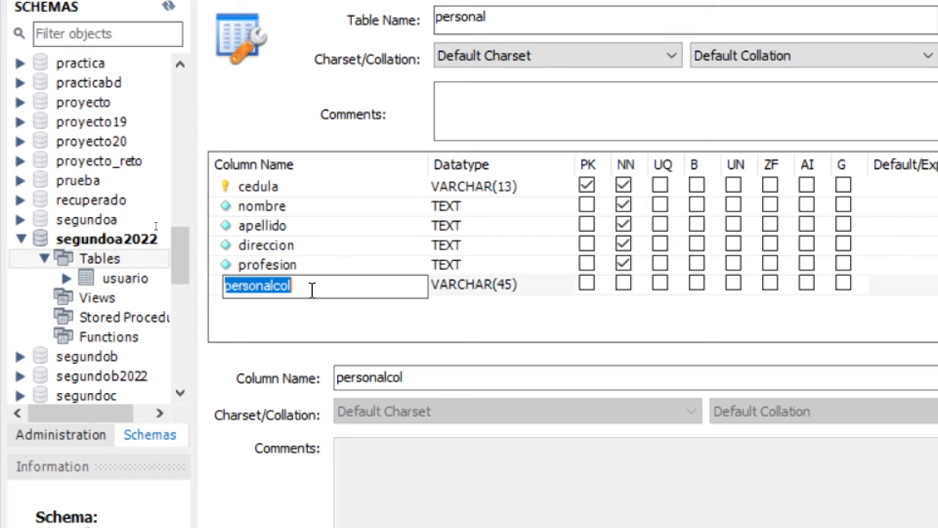
text(id_)
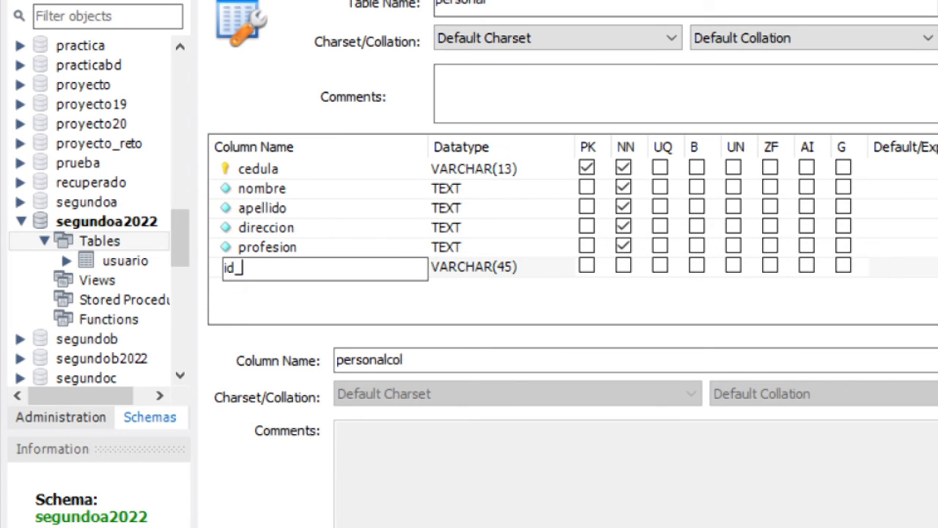
text(usuario)
click(513, 276)
click(507, 269)
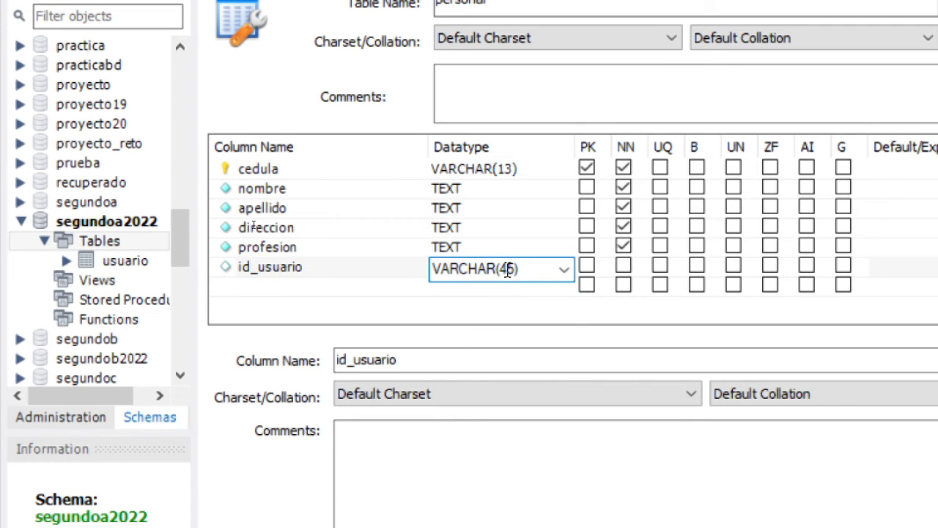
double_click(507, 269)
click(502, 271)
key(End)
key(BackSpace)
key(BackSpace)
text(15)
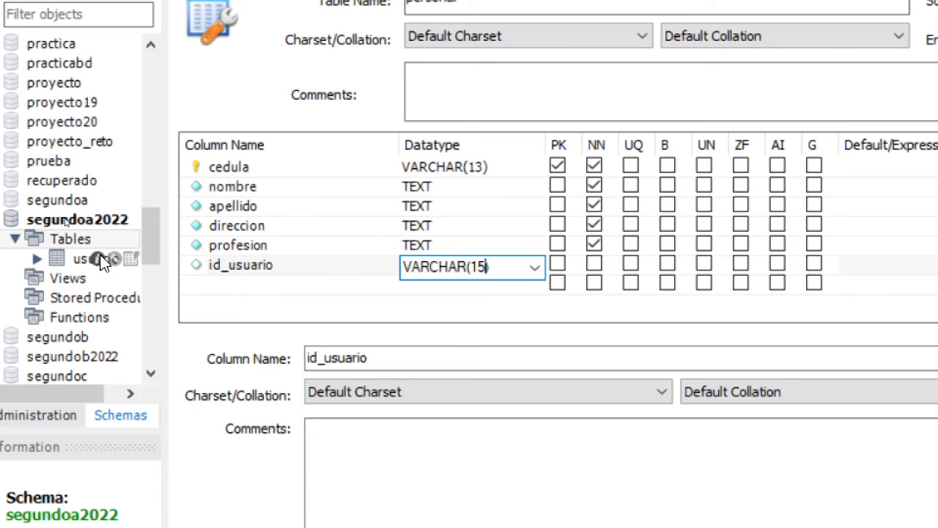
Check the id_usuario definition in the usuario table, and set the personal table's id_usuario column to VARCHAR(20), not null.
click(113, 259)
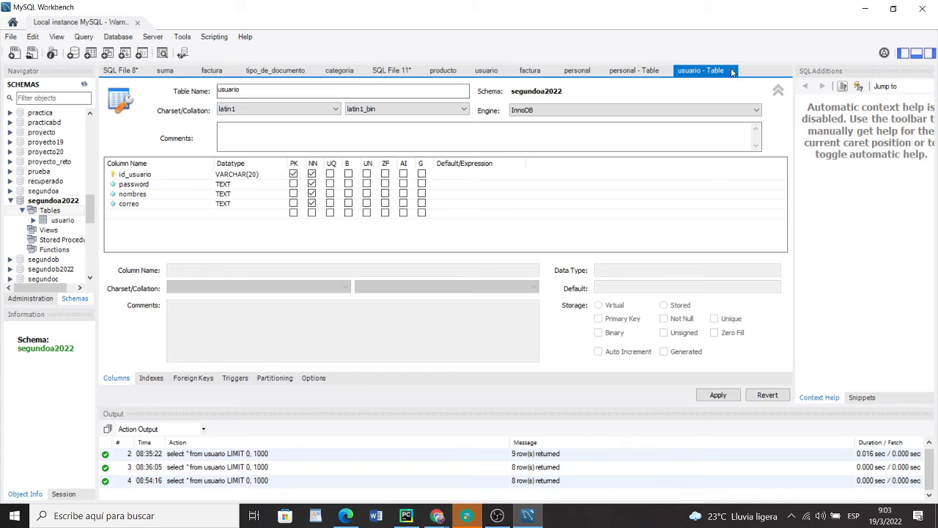
click(648, 70)
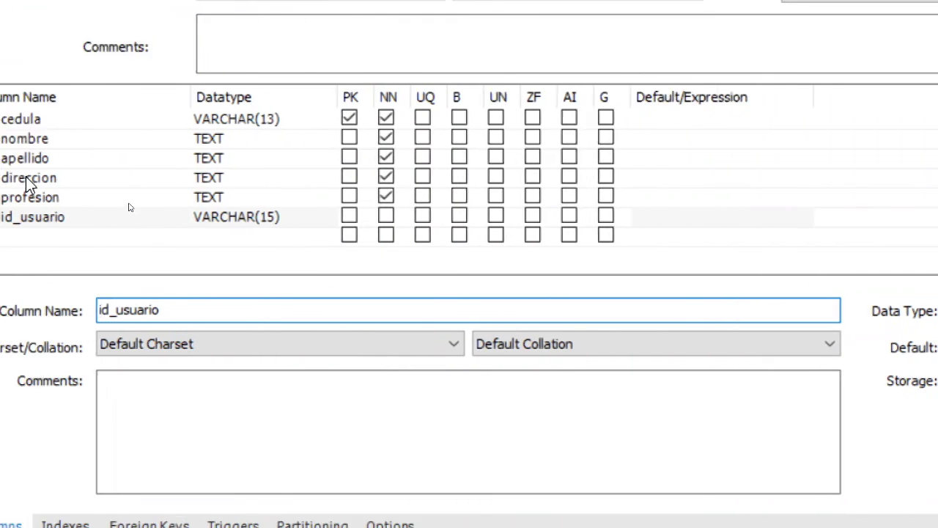
click(265, 214)
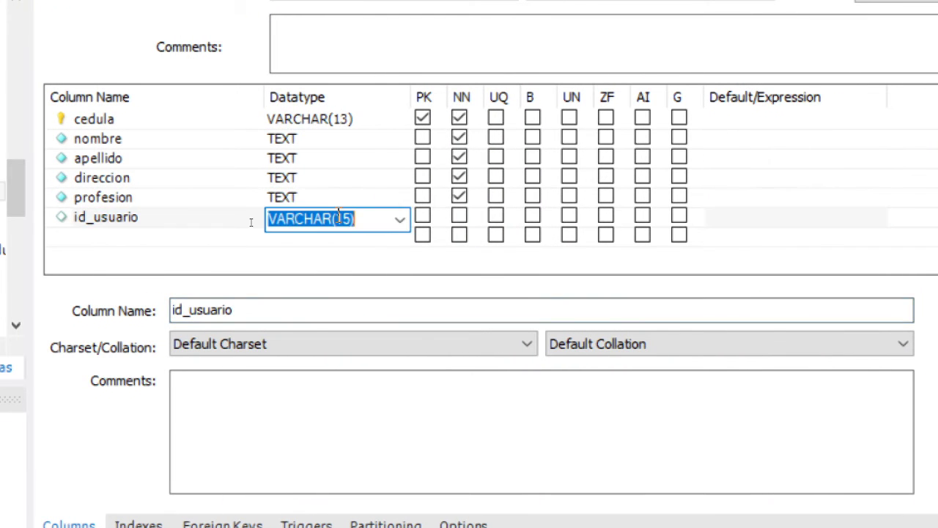
click(340, 218)
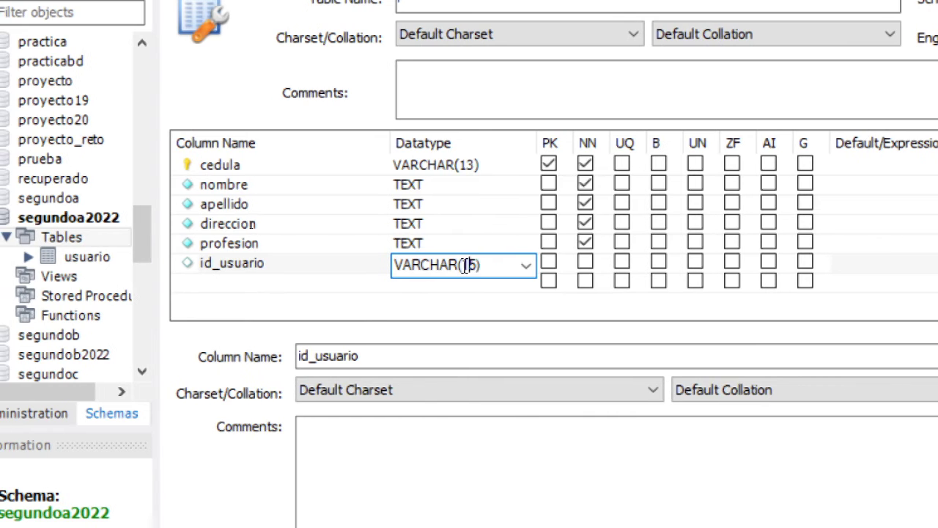
drag(466, 265, 477, 265)
text(20)
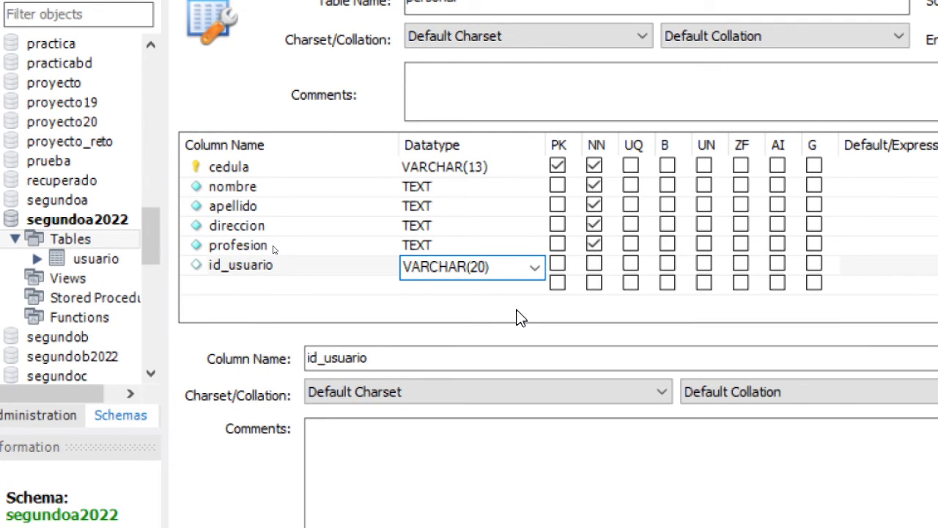
text())
click(594, 266)
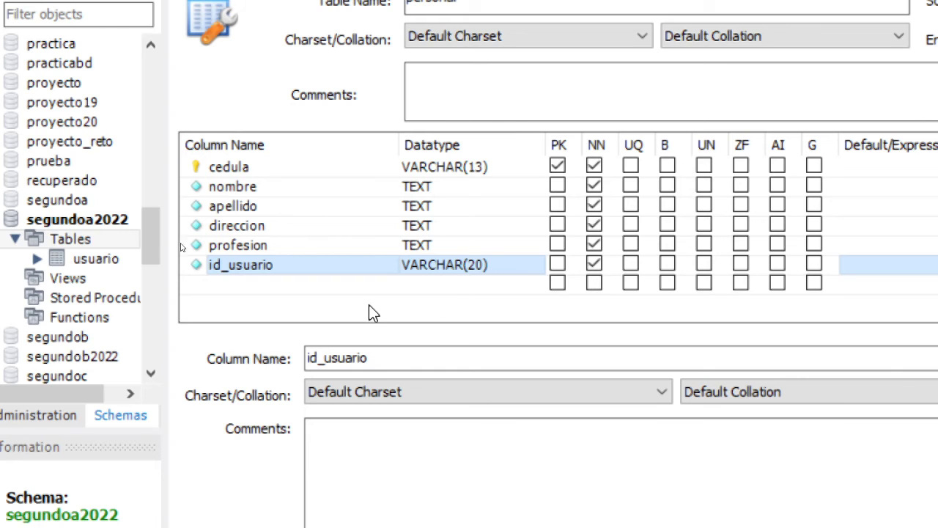
Add a seventh column named estado with datatype VARCHAR(1) and mark it not null.
double_click(245, 285)
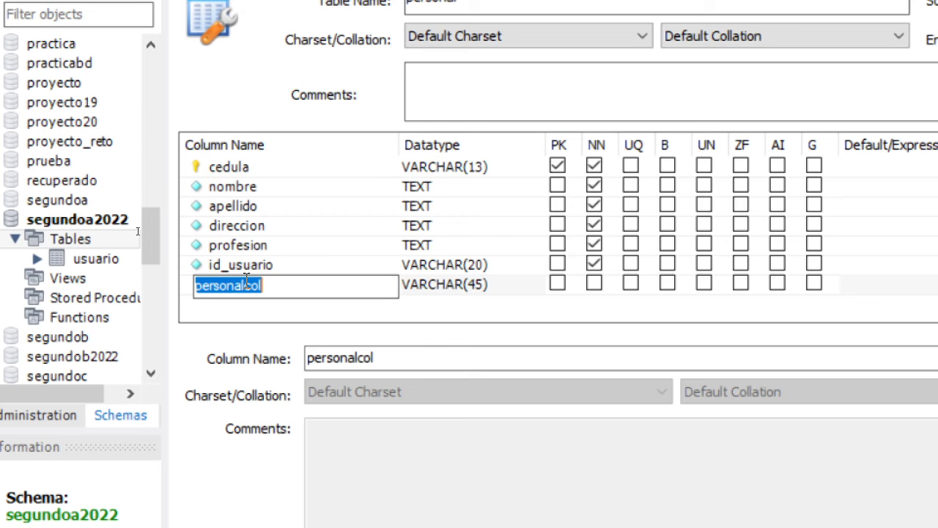
text(estad)
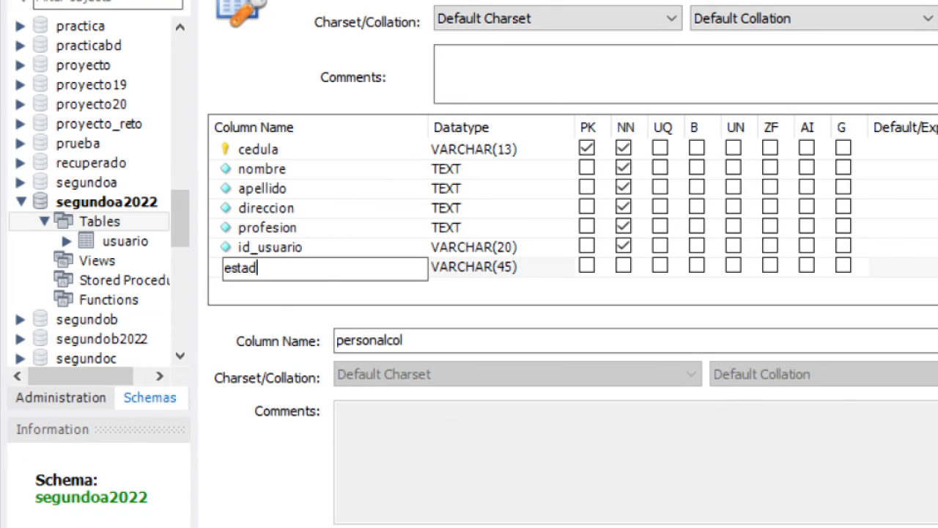
text(o)
click(507, 268)
click(509, 268)
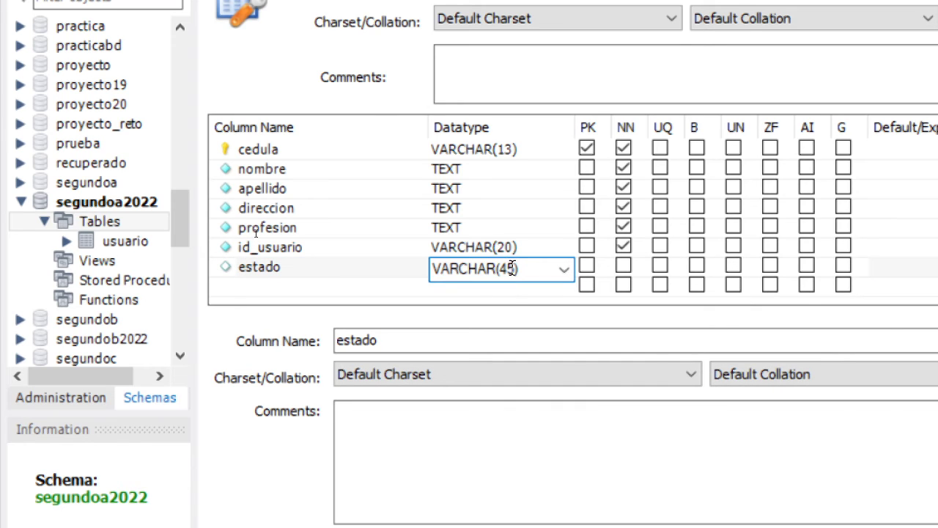
key(shift+End)
drag(507, 271, 504, 271)
key(BackSpace)
text(1)
click(624, 265)
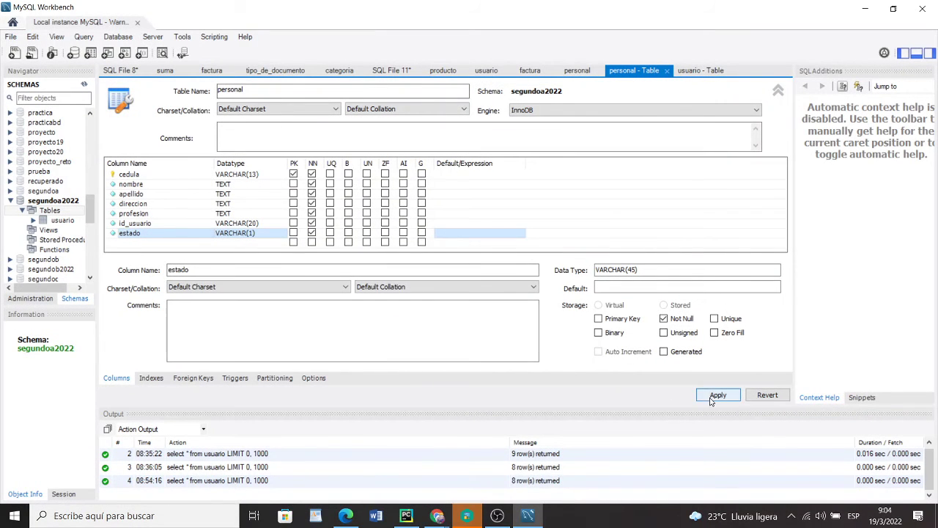
Apply the CREATE TABLE script for personal to the segundoa2022 schema and close the table's editor.
click(716, 395)
click(561, 305)
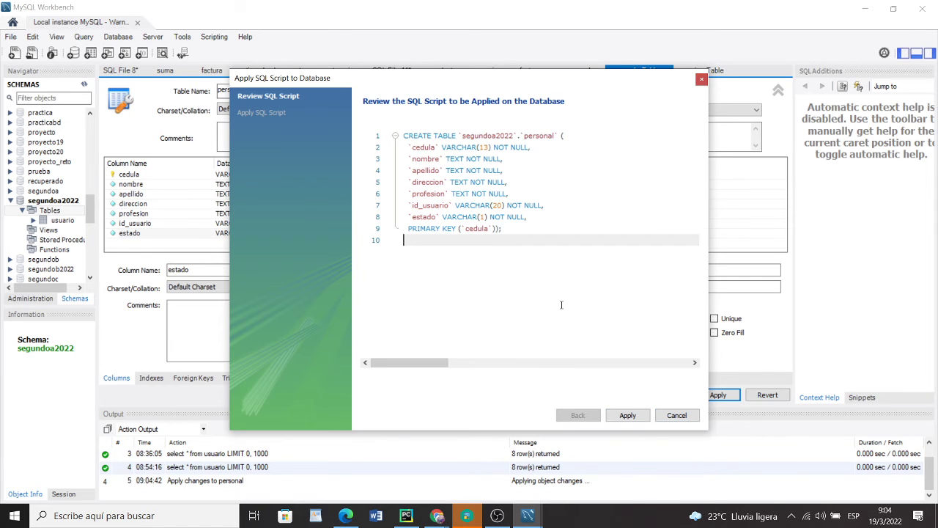
scroll(562, 305, up, 3)
click(613, 423)
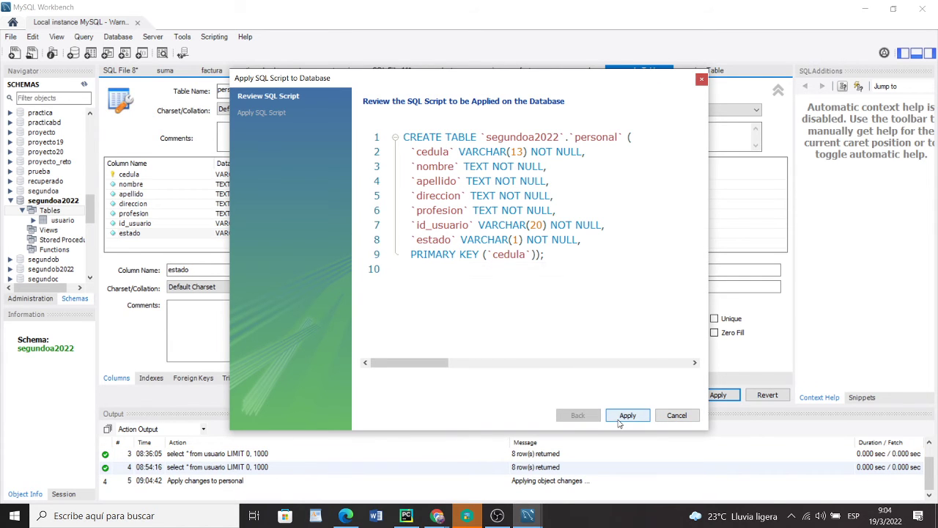
click(620, 423)
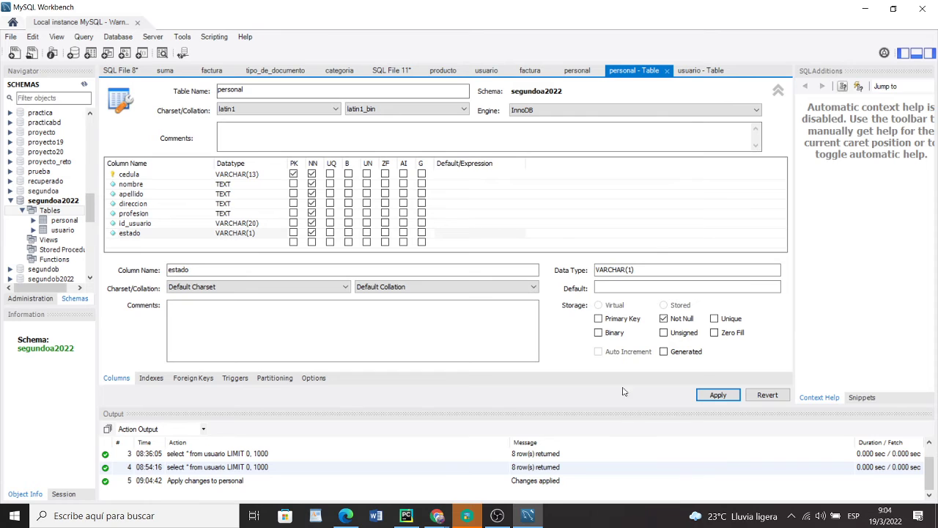
click(666, 72)
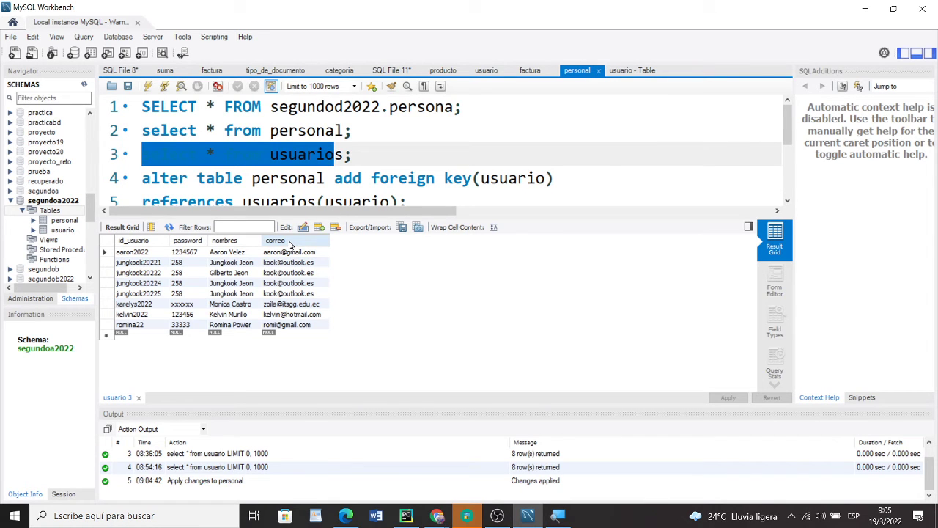
Start reverse engineering a database through the stored Local instance MySQL connection and fetch its schema list.
click(134, 41)
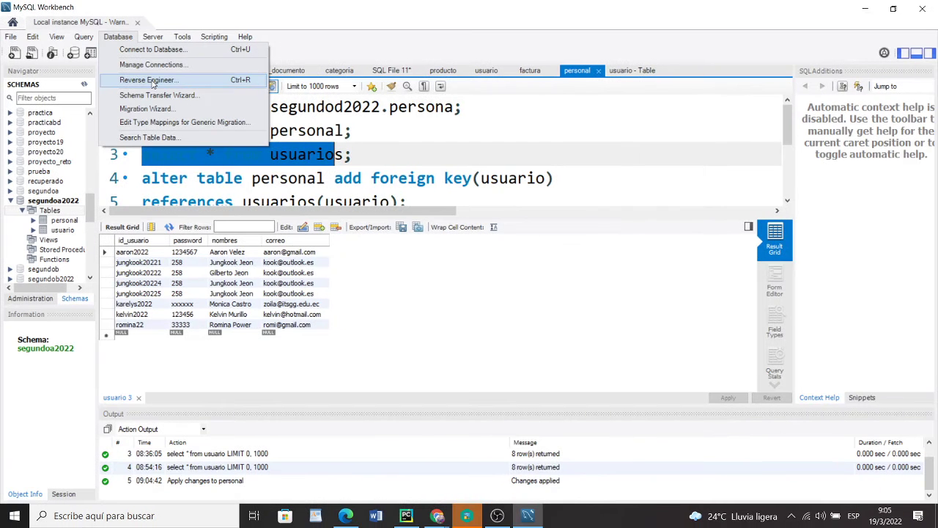
click(146, 80)
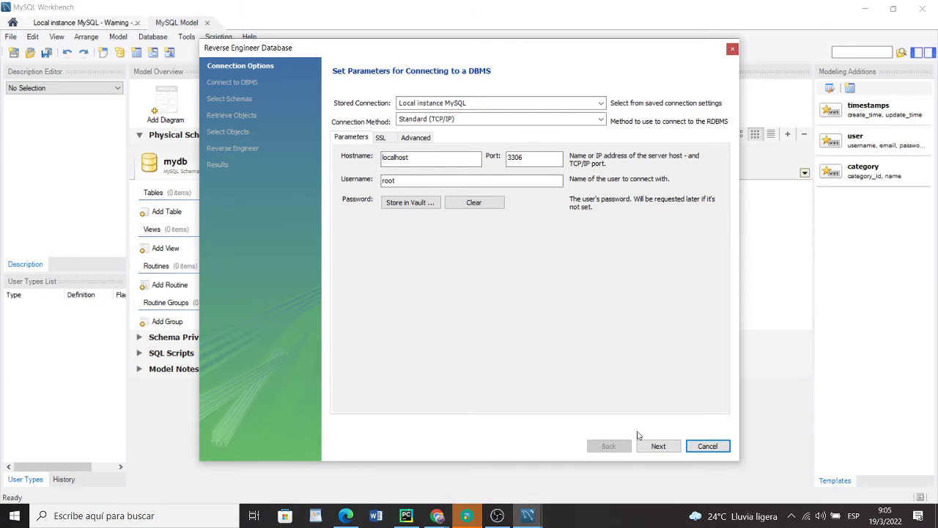
click(656, 445)
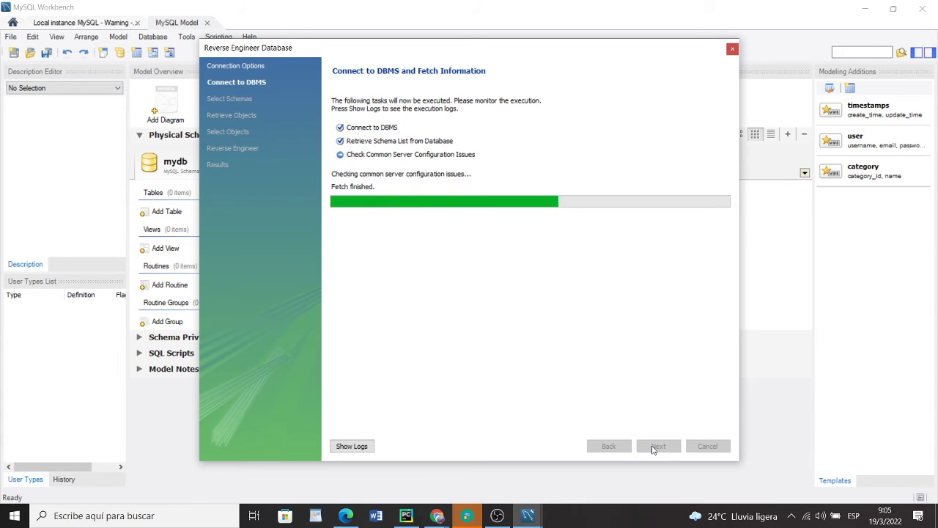
click(657, 445)
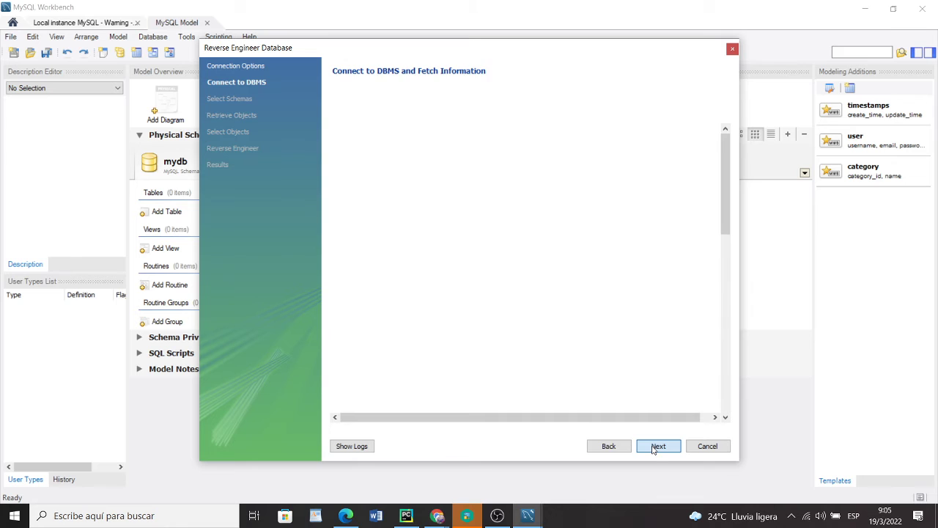
Choose segundoa2022 as the schema to reverse engineer and retrieve its objects.
scroll(599, 310, down, 12)
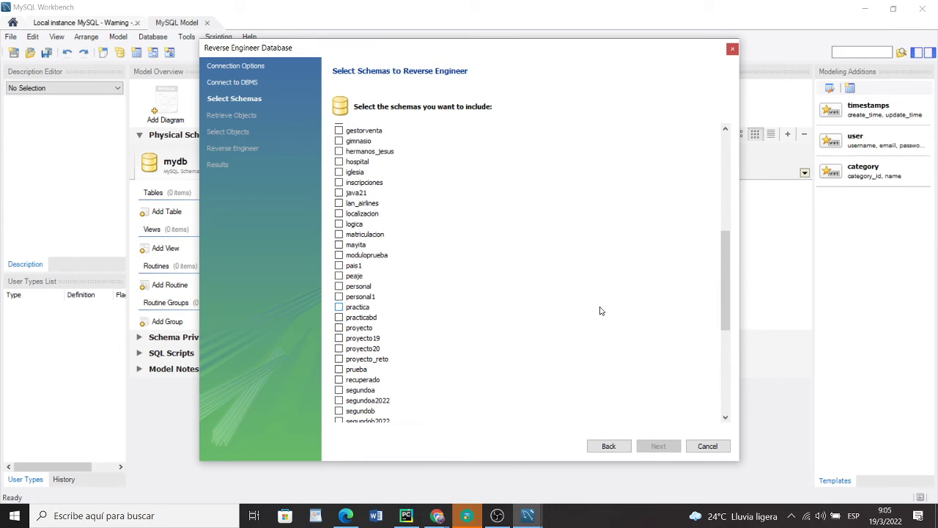
scroll(599, 310, down, 2)
scroll(600, 311, down, 2)
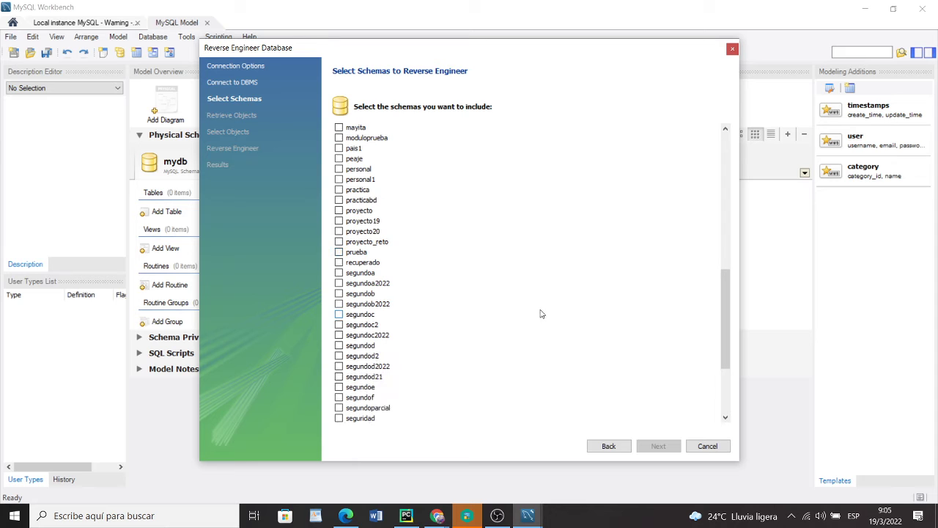
click(338, 283)
click(656, 446)
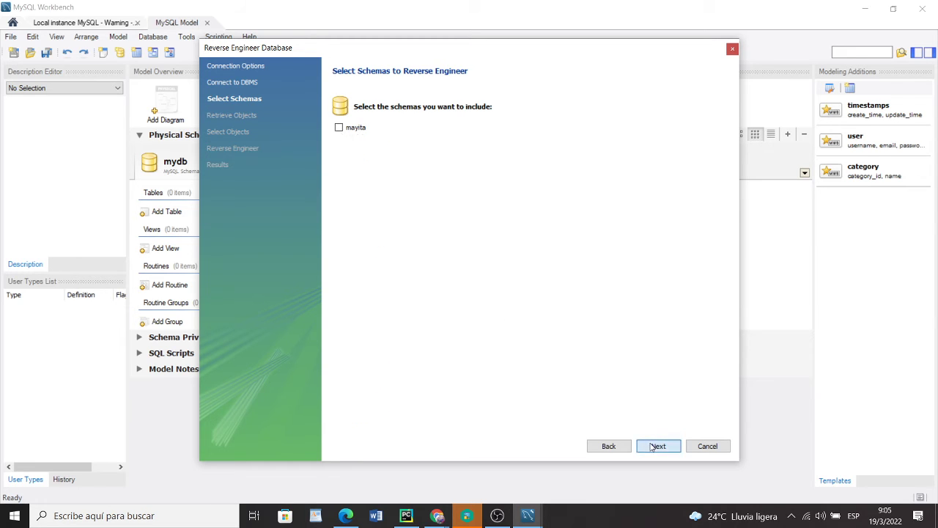
Import the schema's MySQL table objects, place them on an EER diagram, and finish the reverse engineering.
click(655, 446)
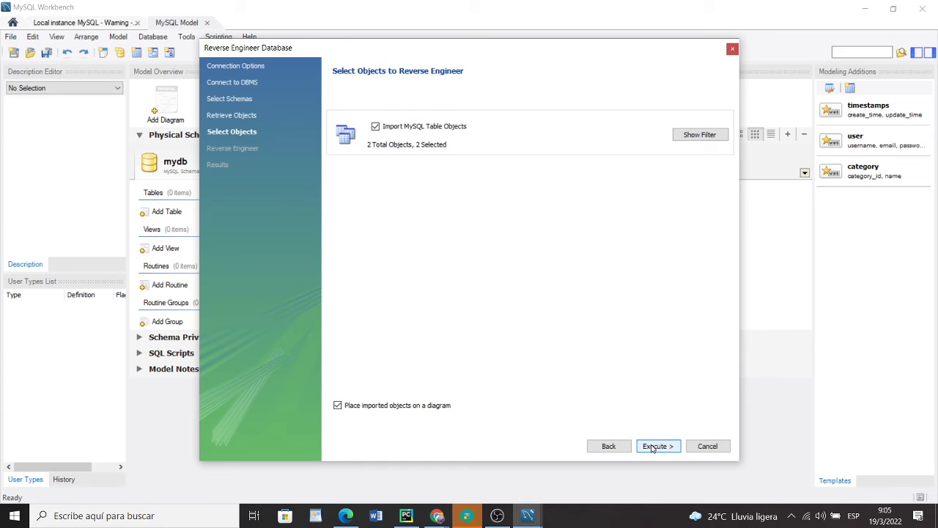
click(655, 446)
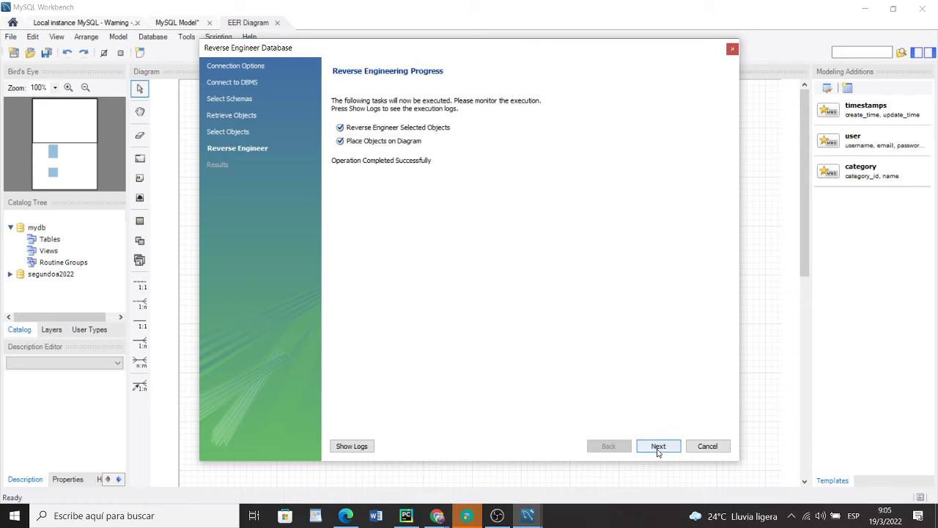
click(658, 448)
click(657, 449)
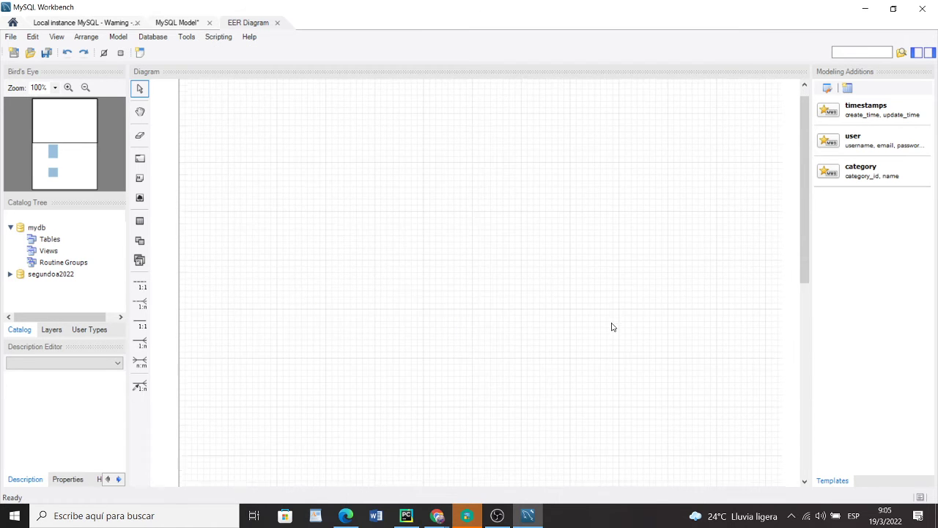
scroll(613, 327, down, 8)
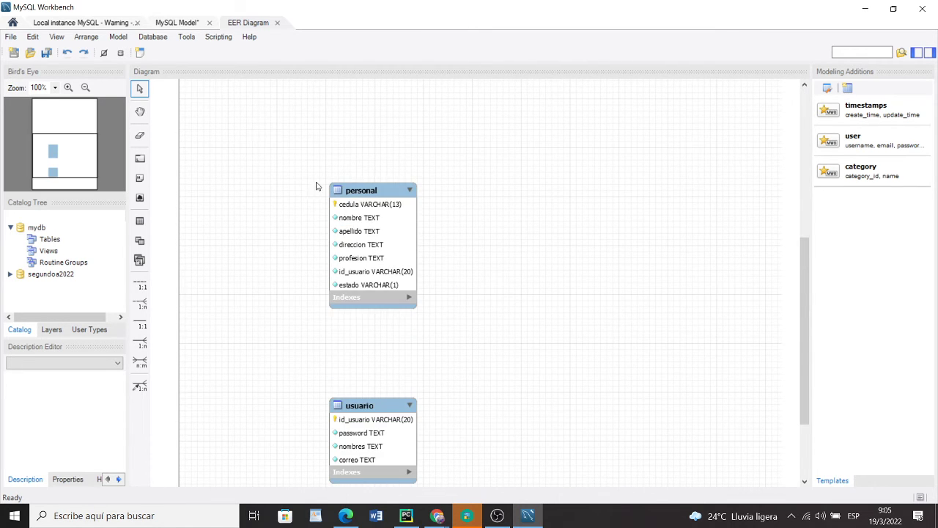
Arrange the two tables side by side on the EER diagram, with usuario to the left of personal.
drag(355, 191, 551, 133)
drag(369, 407, 310, 145)
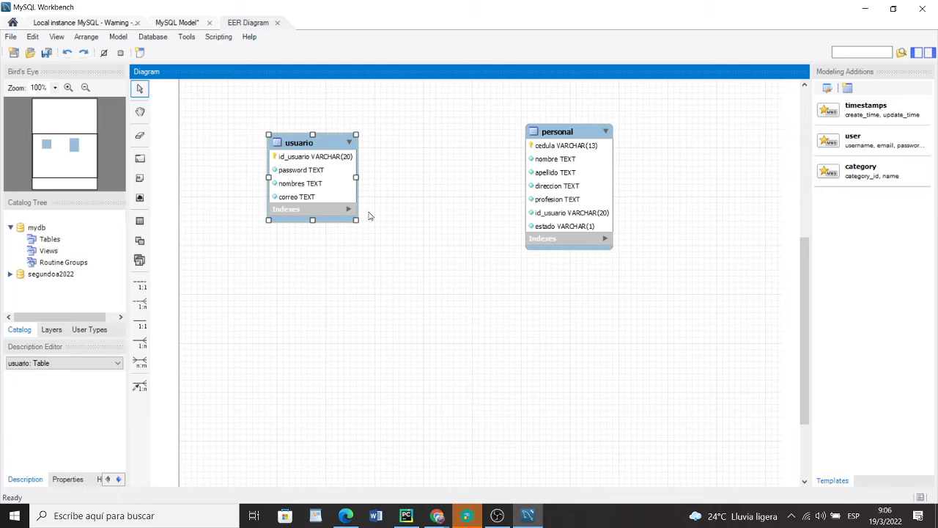
Close the EER diagram and its MySQL model to return to the SQL editor.
click(278, 27)
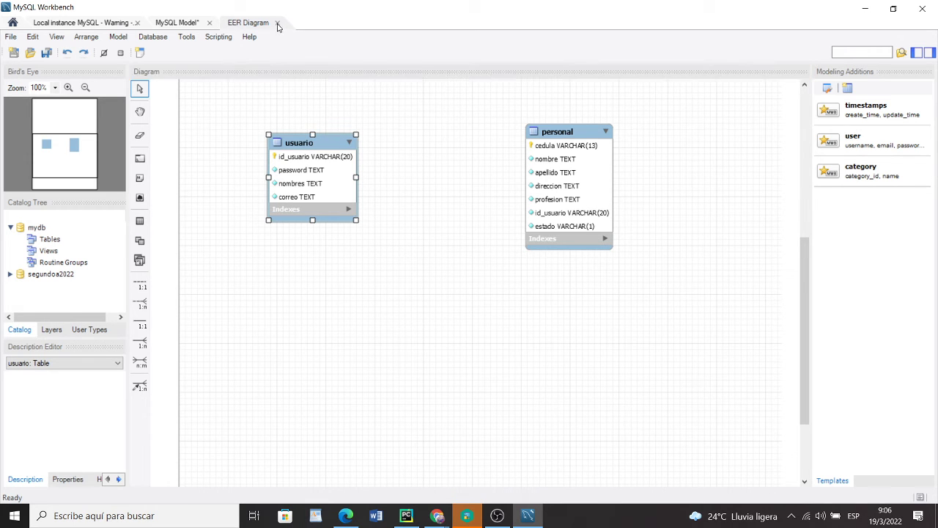
click(278, 27)
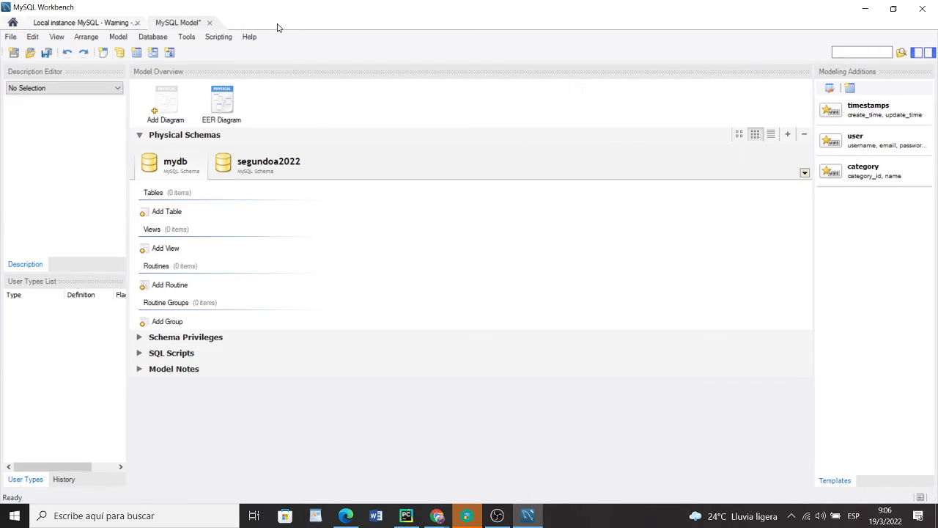
click(210, 24)
click(454, 272)
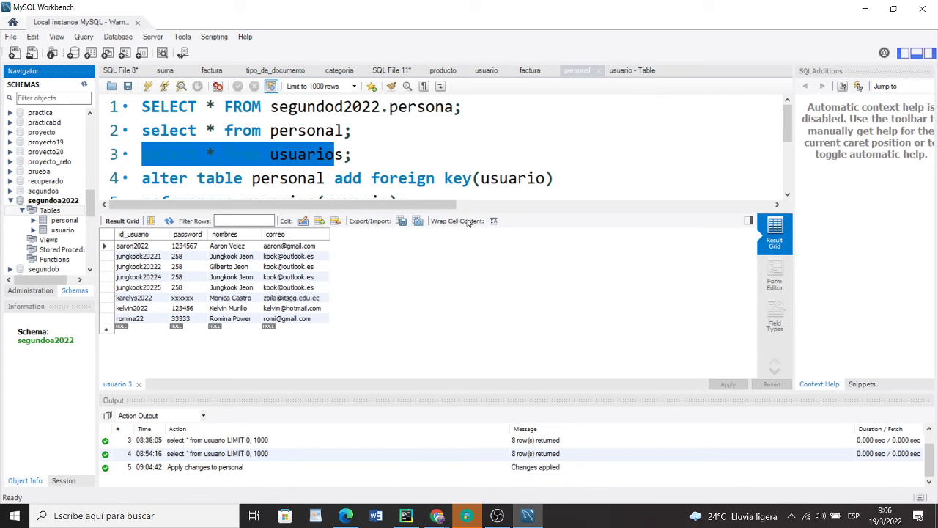
Enlarge the query editor and its text, and change the foreign key column in the alter table personal statement to id_usuario.
drag(467, 214, 473, 282)
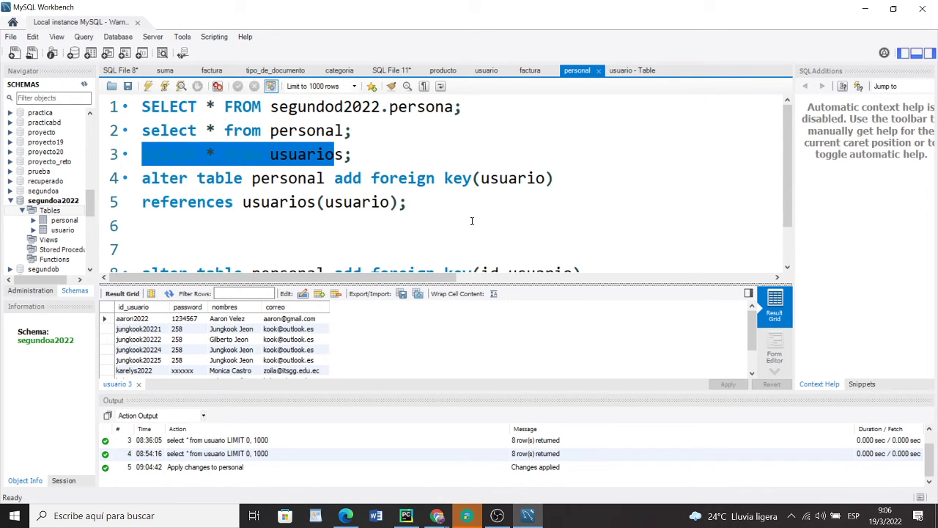
scroll(472, 221, up, 3)
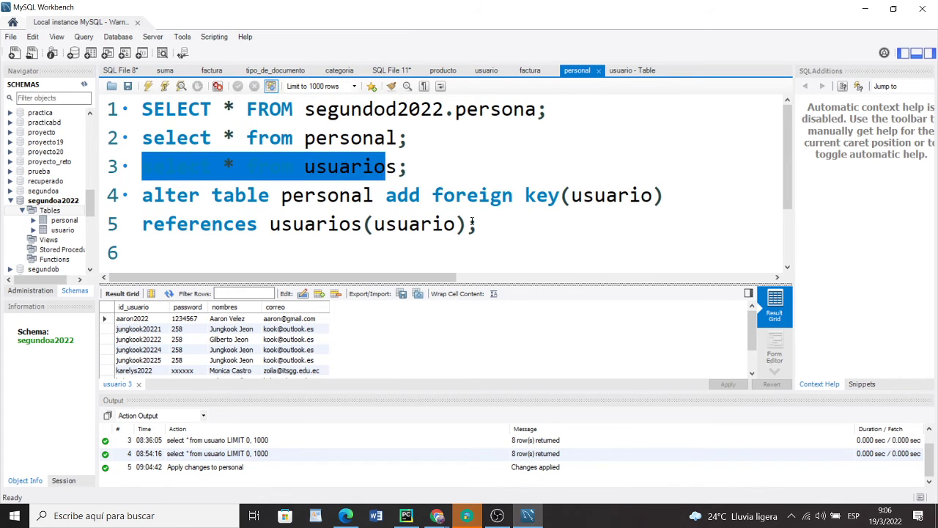
scroll(472, 221, up, 2)
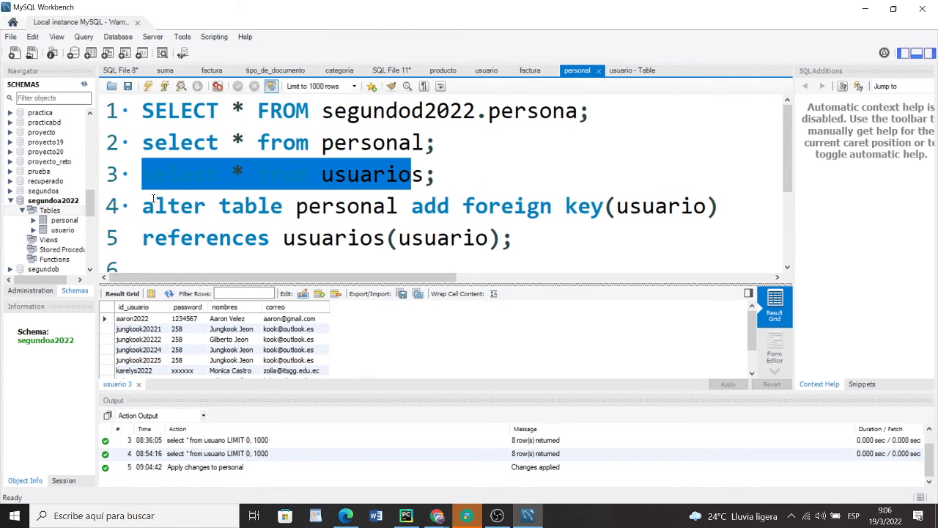
drag(143, 205, 218, 206)
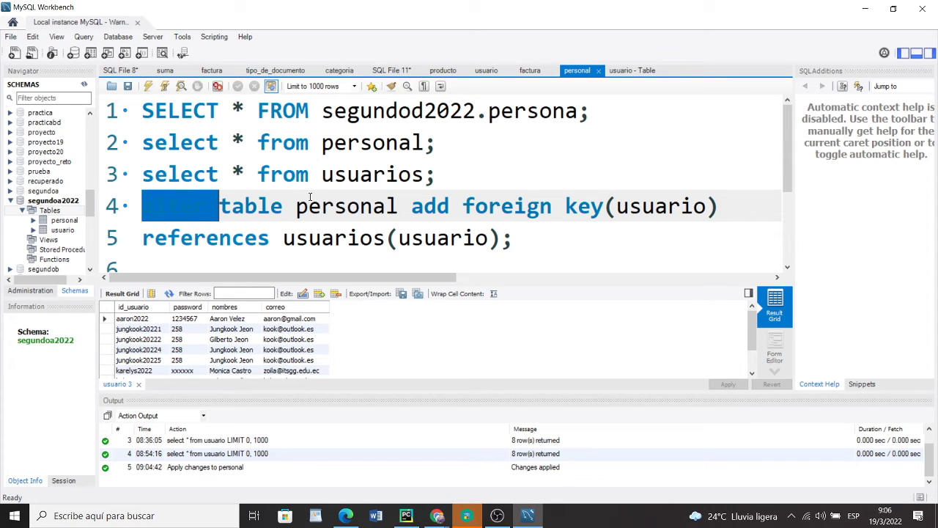
drag(296, 206, 399, 206)
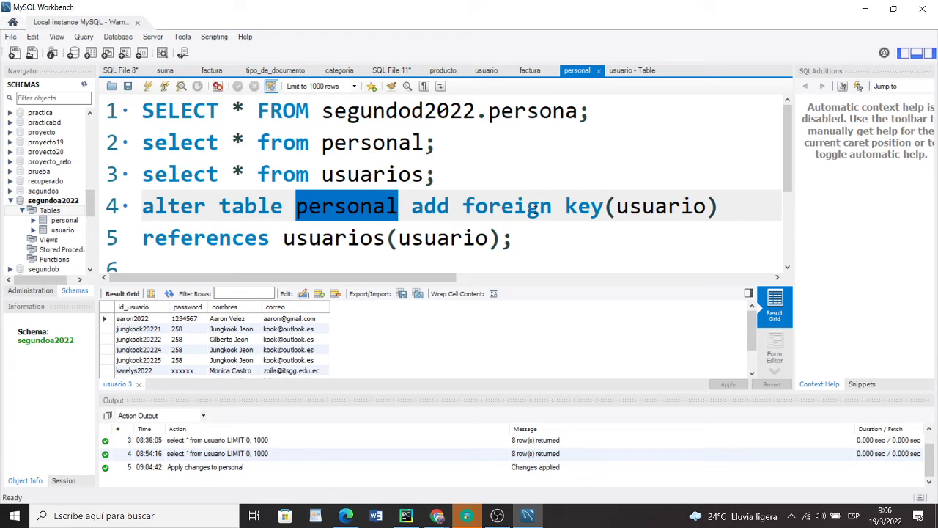
click(620, 206)
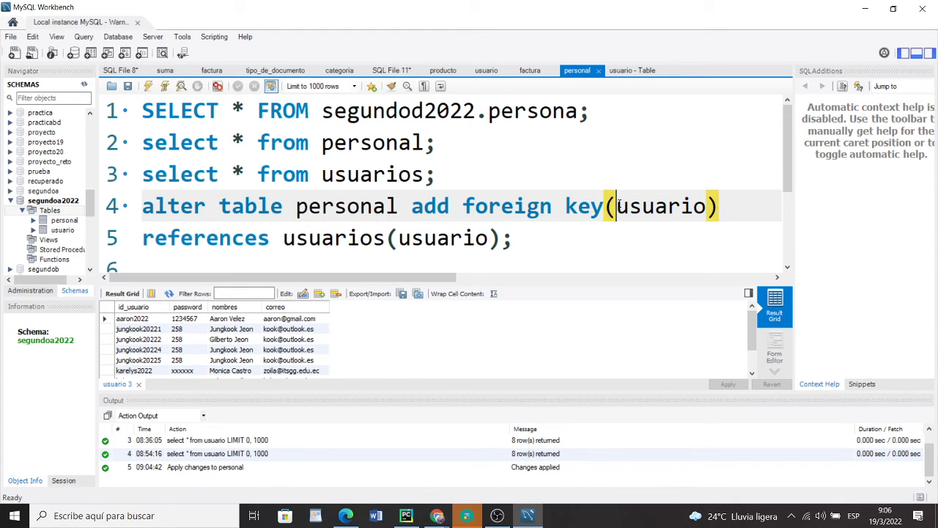
text(id)
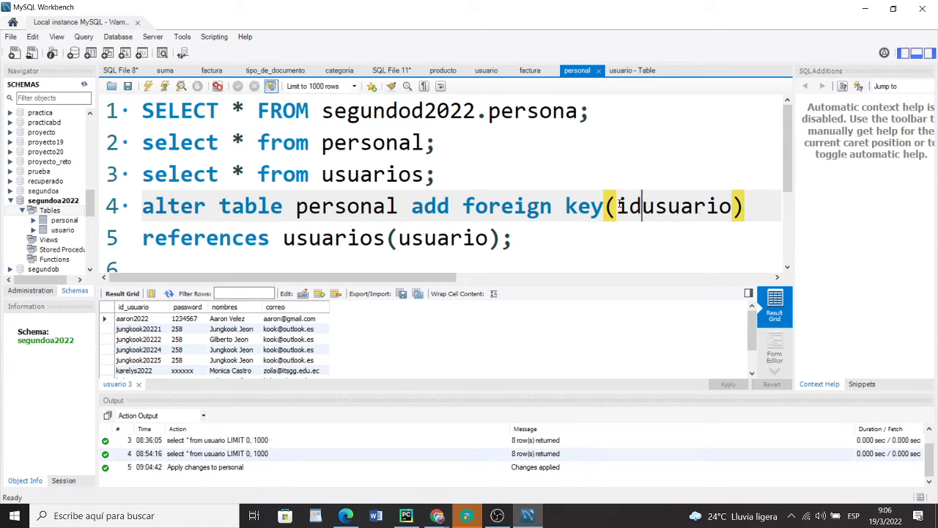
text(_)
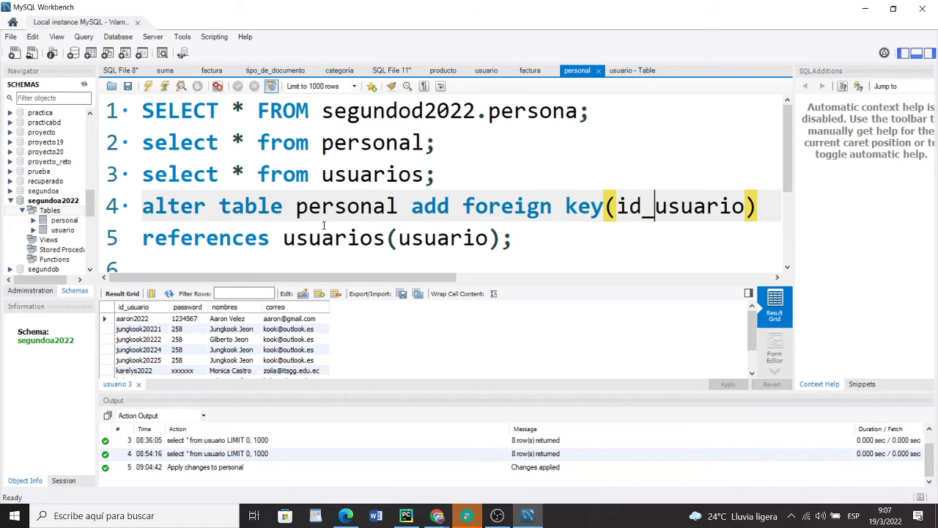
Change the references clause of the alter table personal statement to usuario(id_usuario).
ctrl+scroll(389, 255, up, 1)
click(397, 242)
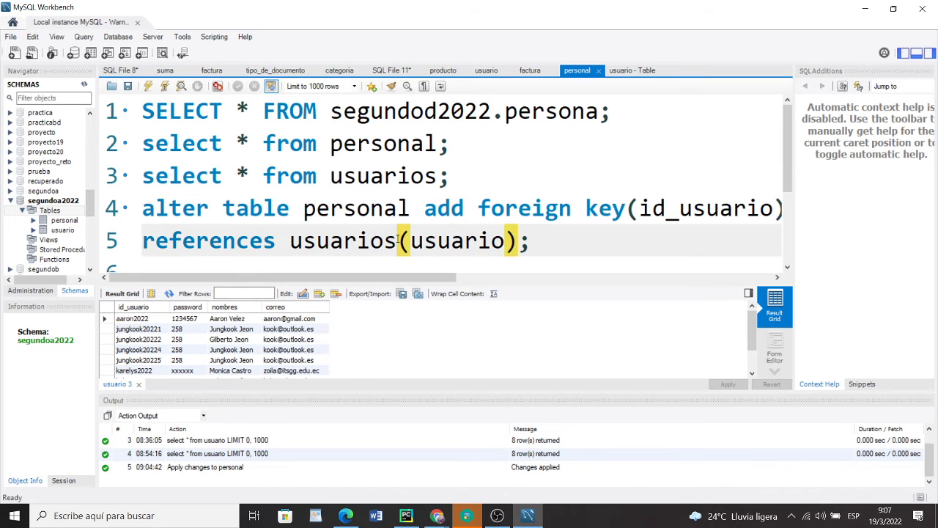
key(BackSpace)
click(397, 242)
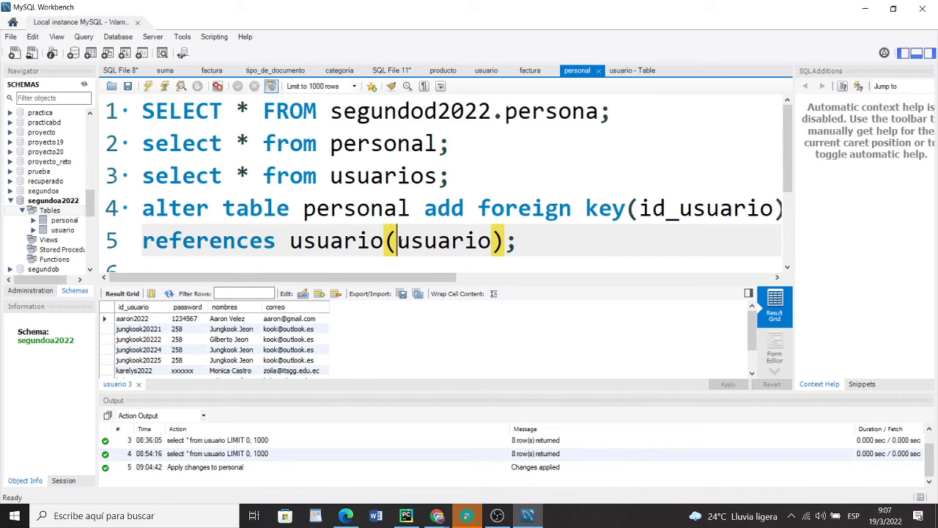
text(id_)
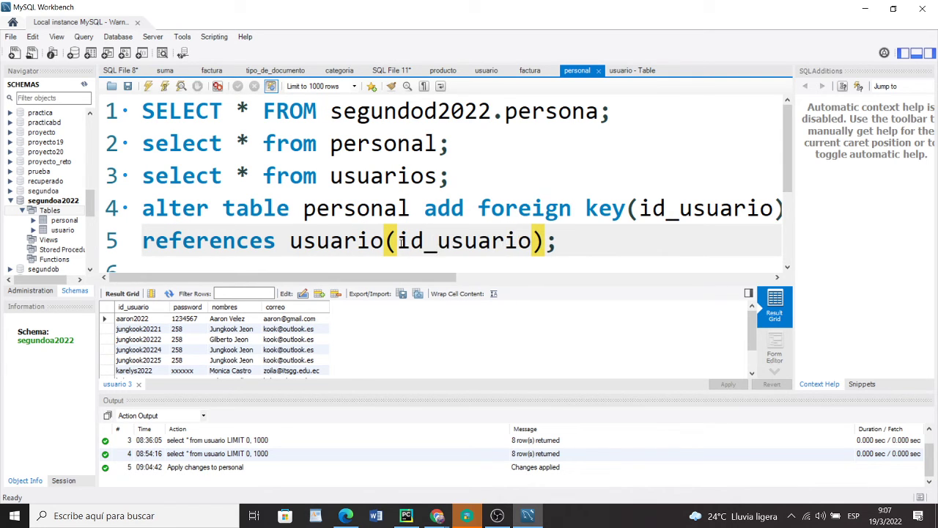
Delete the duplicate alter table personal statement near the script's end and insert two blank lines after the usuarios select query.
scroll(477, 147, down, 2)
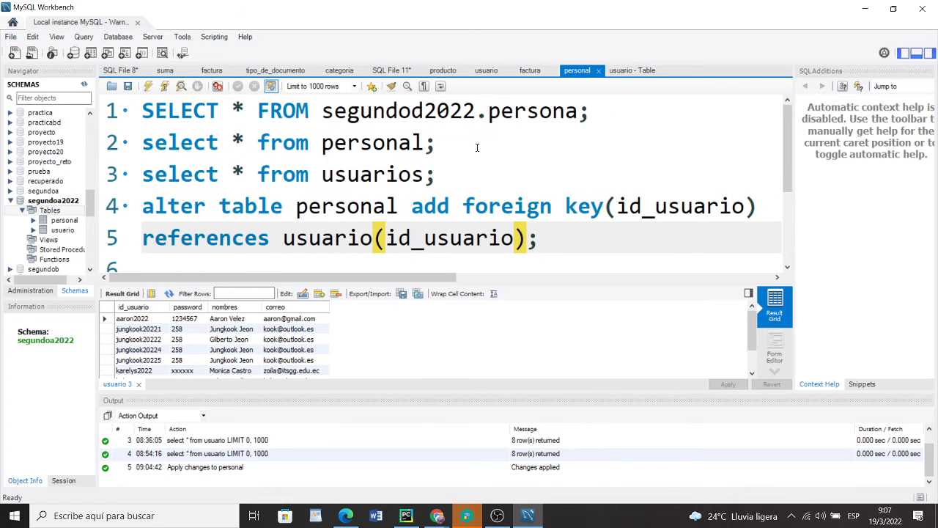
drag(525, 230, 121, 207)
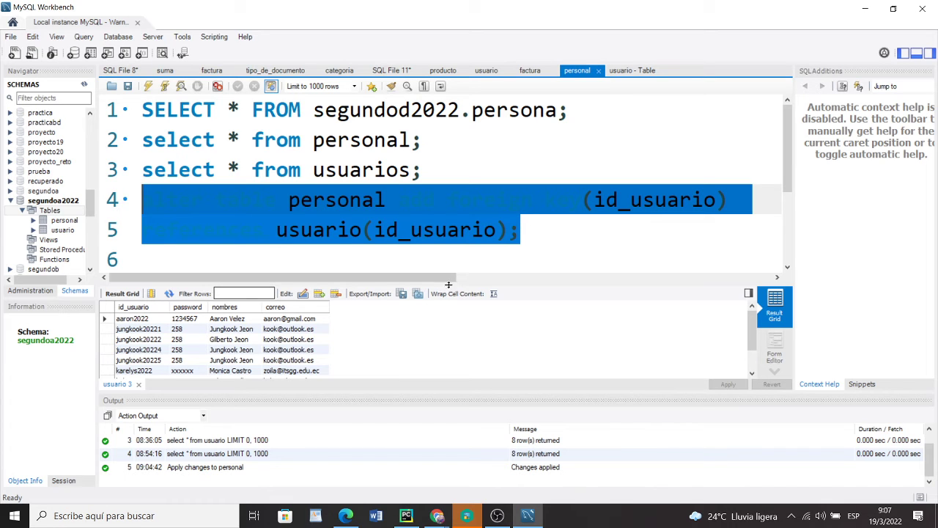
click(530, 248)
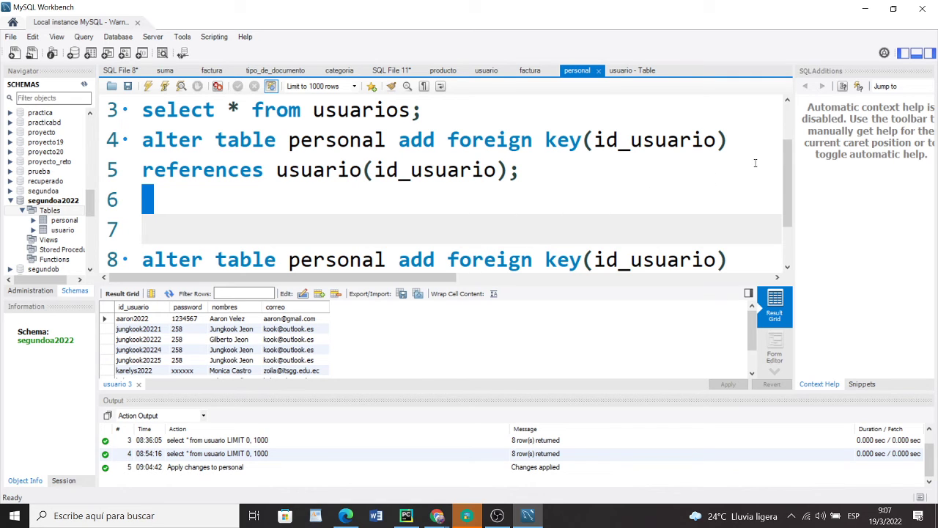
drag(785, 173, 782, 196)
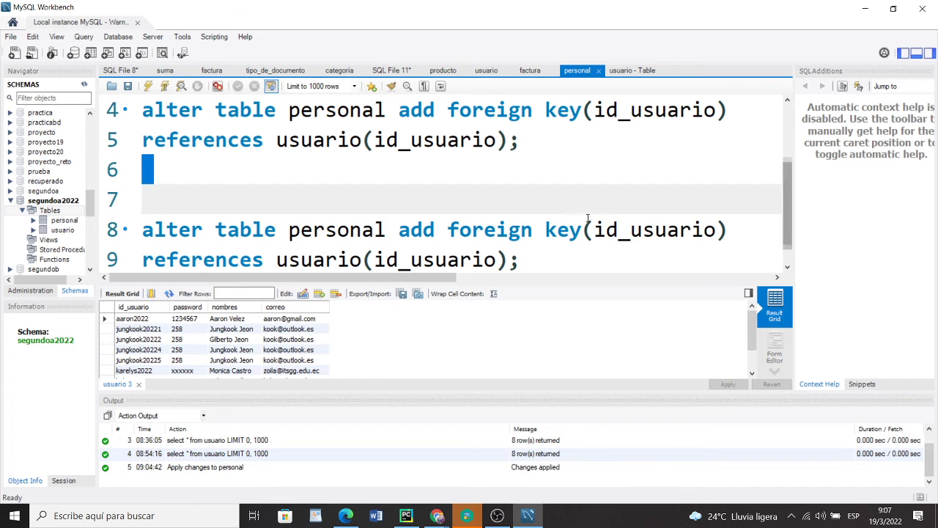
drag(556, 262, 142, 230)
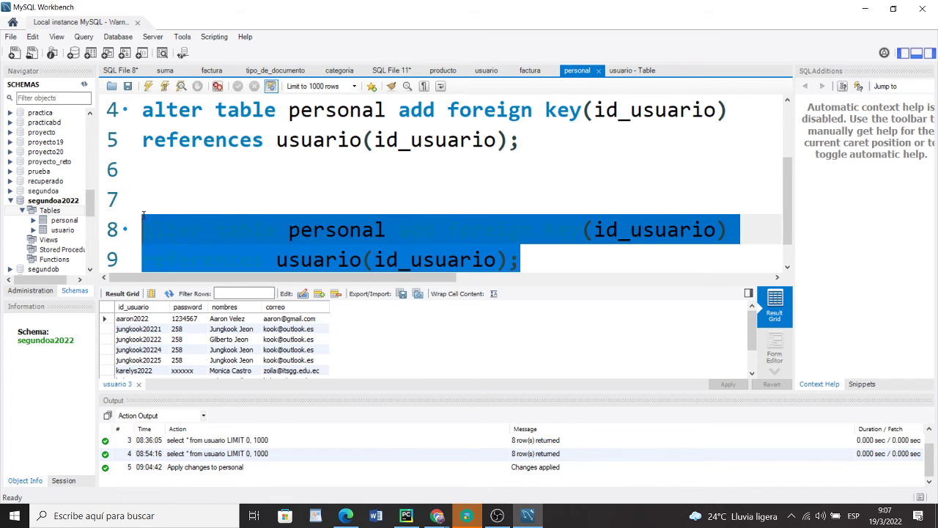
key(Delete)
scroll(392, 210, up, 1)
click(436, 171)
key(Return)
key(Return)
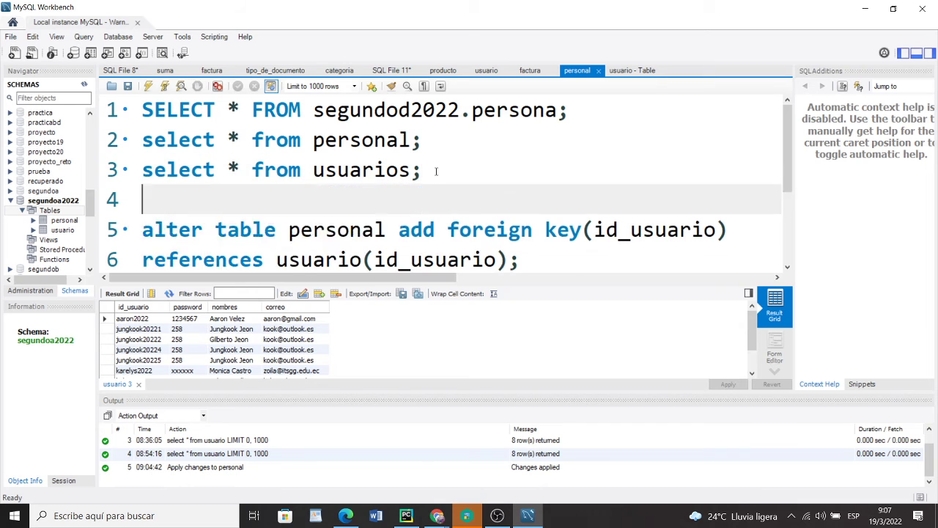
Execute only the alter table personal statement that adds the id_usuario foreign key referencing usuario(id_usuario).
scroll(440, 171, down, 1)
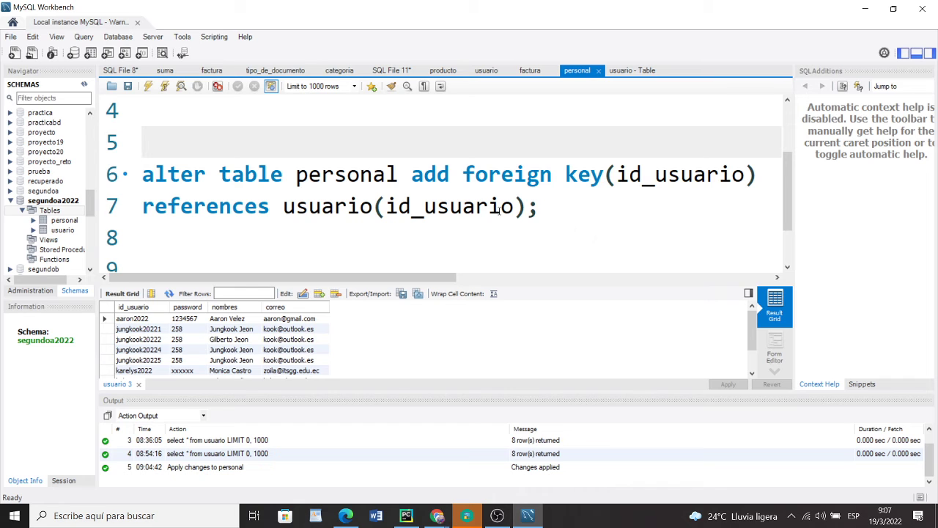
drag(541, 206, 152, 170)
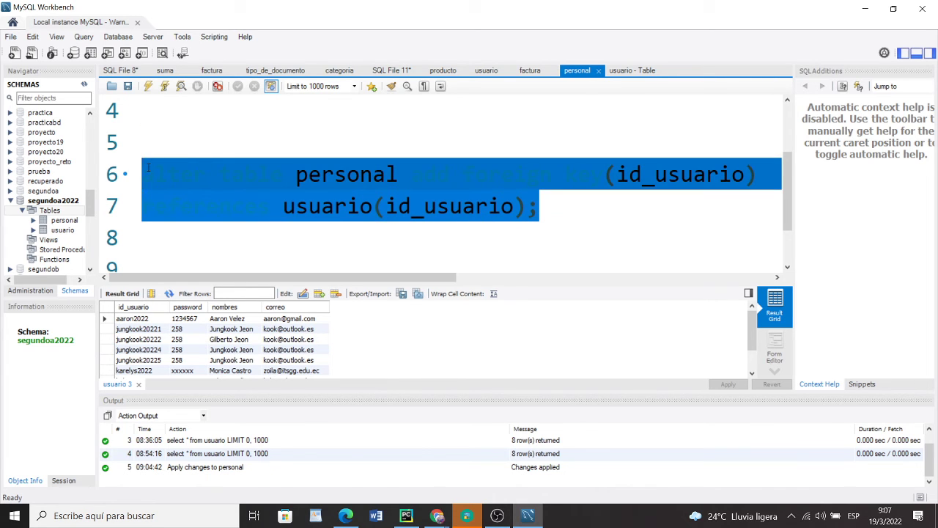
click(149, 86)
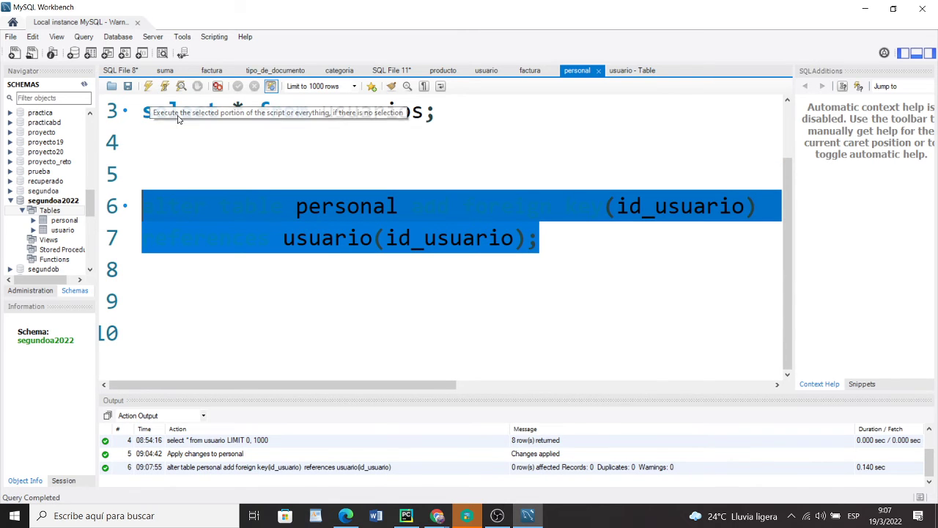
click(475, 163)
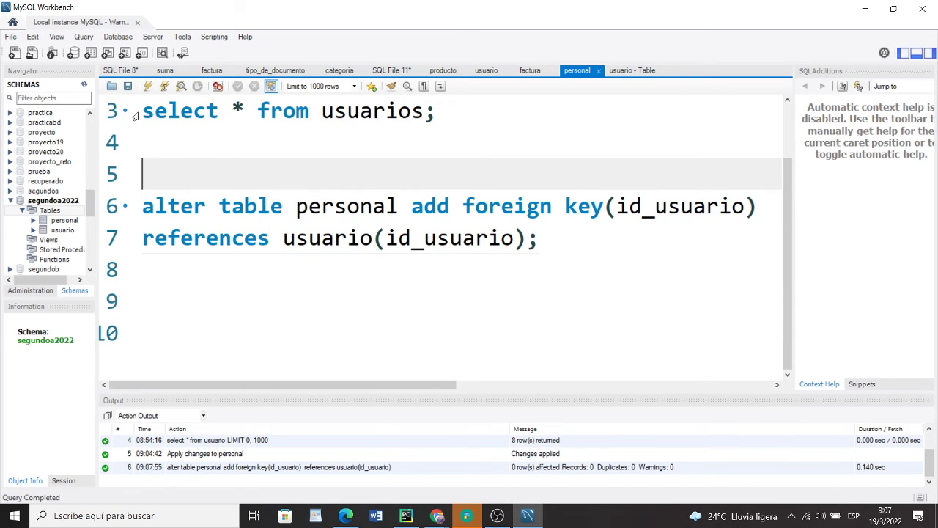
Start a new database reverse engineering with the stored Local instance MySQL connection and fetch the schema list.
click(126, 40)
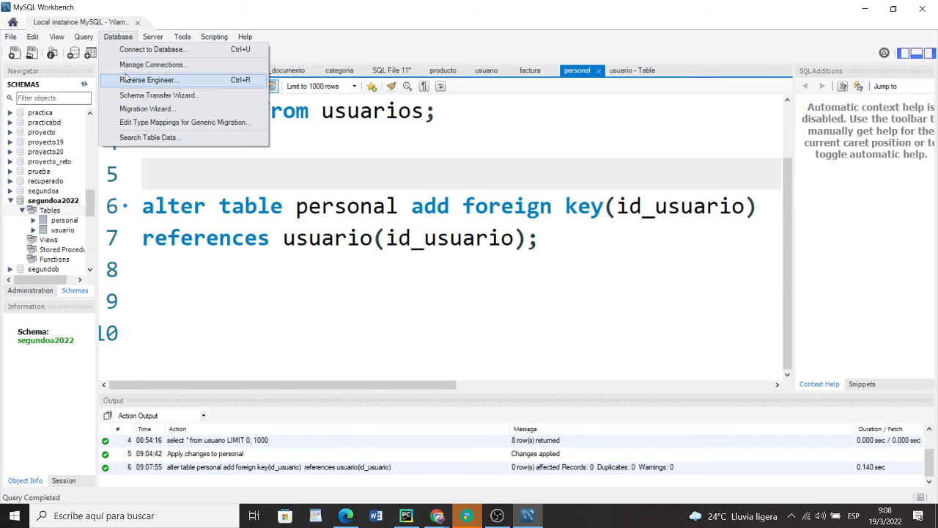
click(126, 78)
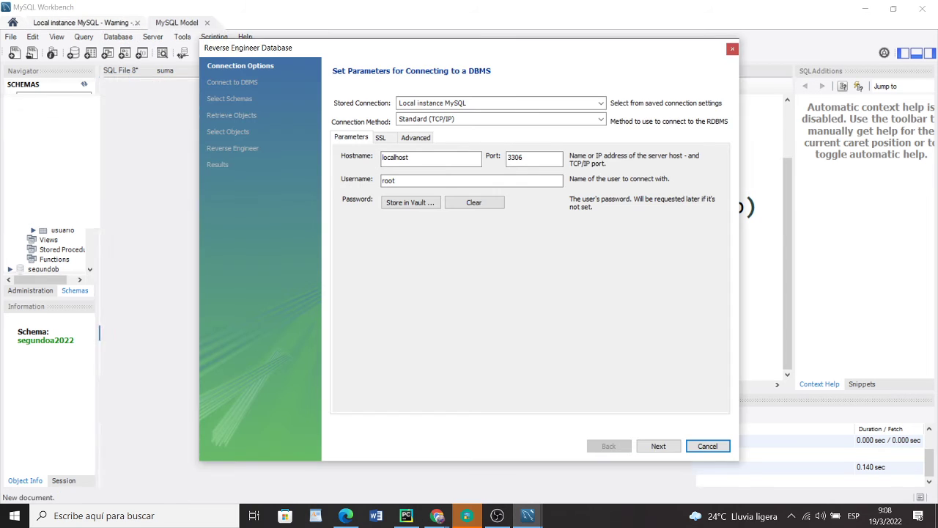
click(659, 445)
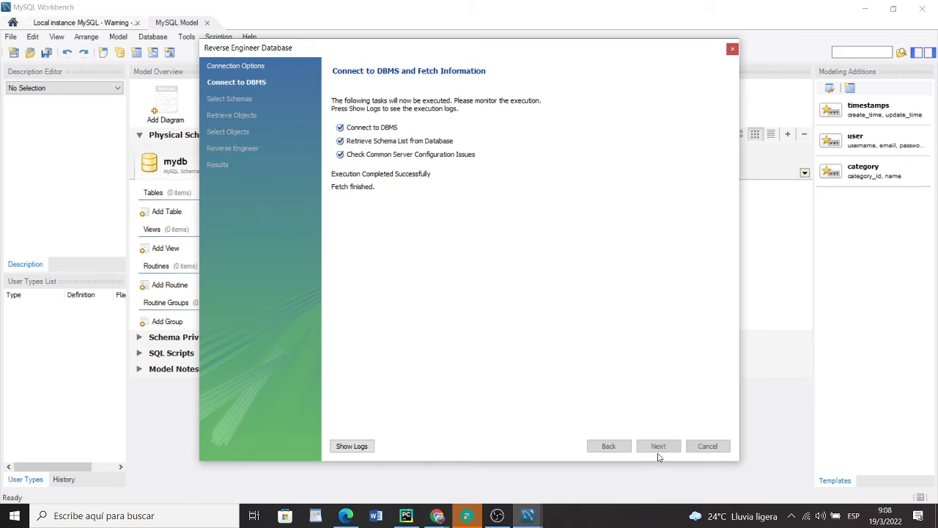
click(659, 447)
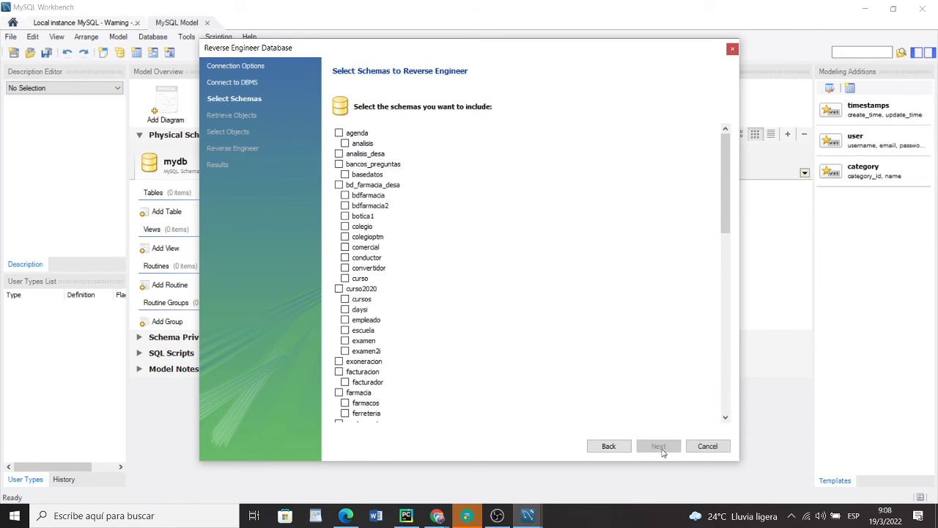
Select segundoa2022 as the schema to reverse engineer and retrieve its objects.
scroll(563, 367, down, 10)
scroll(563, 366, down, 6)
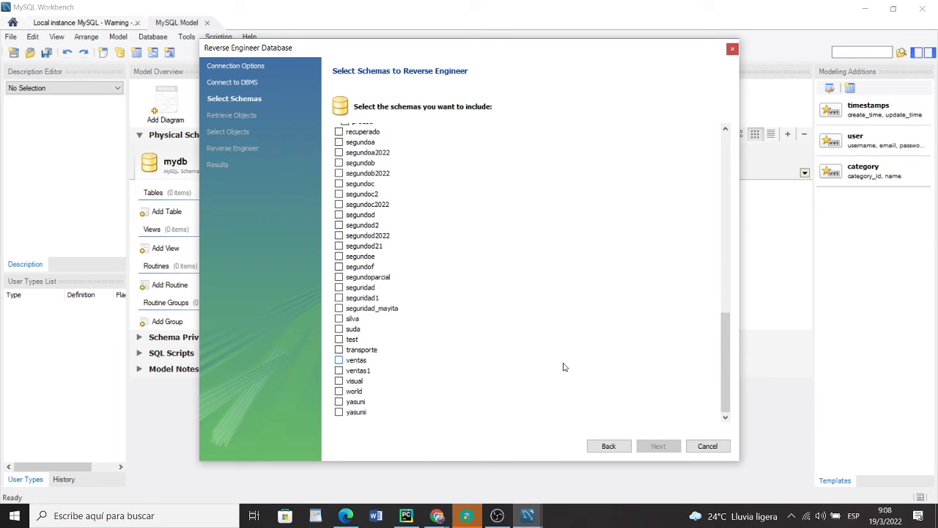
click(339, 153)
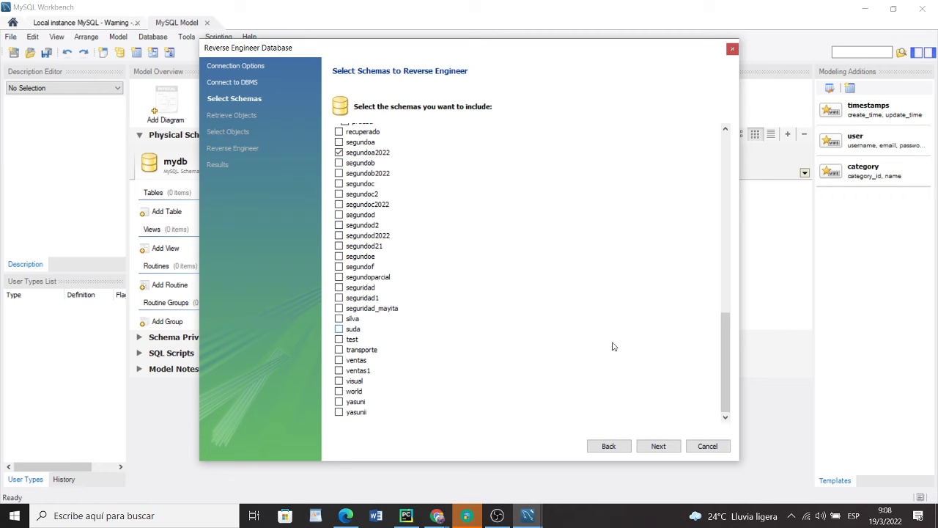
click(659, 447)
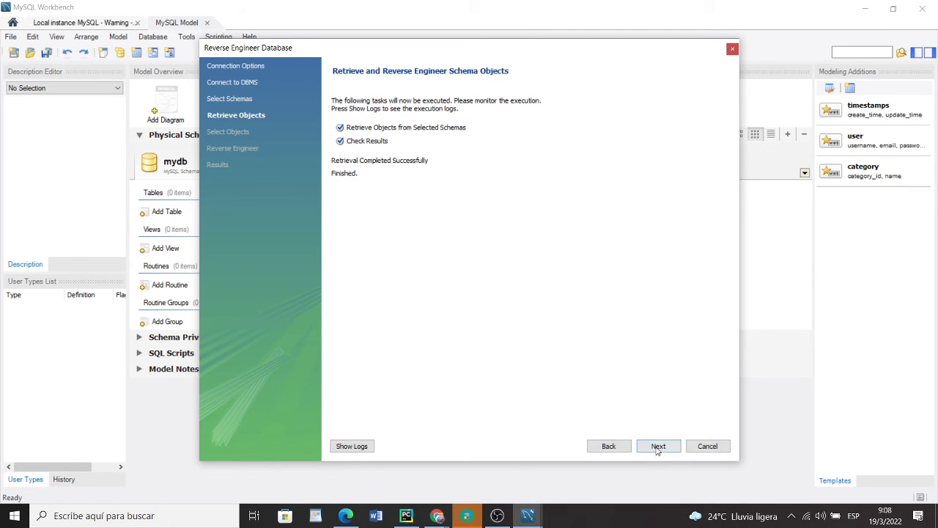
Import the segundoa2022 table objects, place them on an EER diagram, and finish the reverse engineering.
click(659, 447)
click(657, 447)
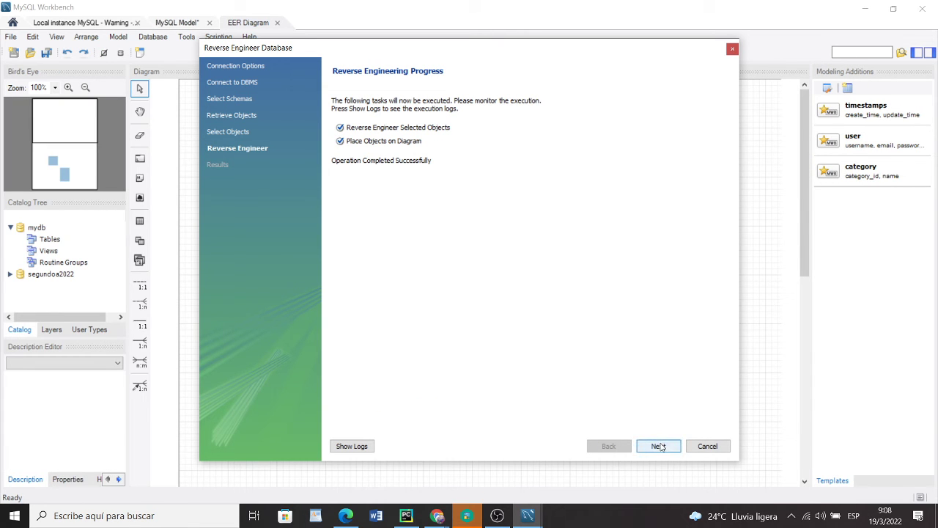
click(658, 445)
click(658, 445)
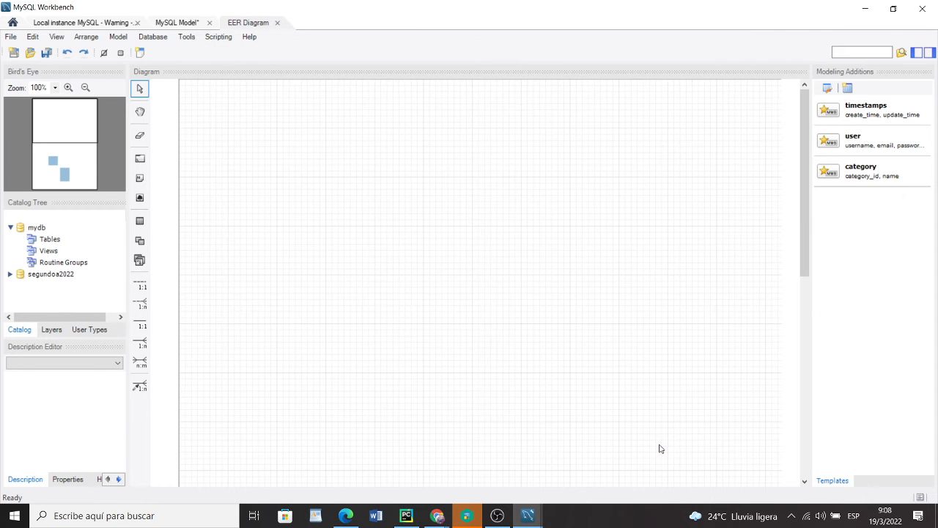
Move the personal table above and to the right of usuario on the new EER diagram.
scroll(620, 244, down, 8)
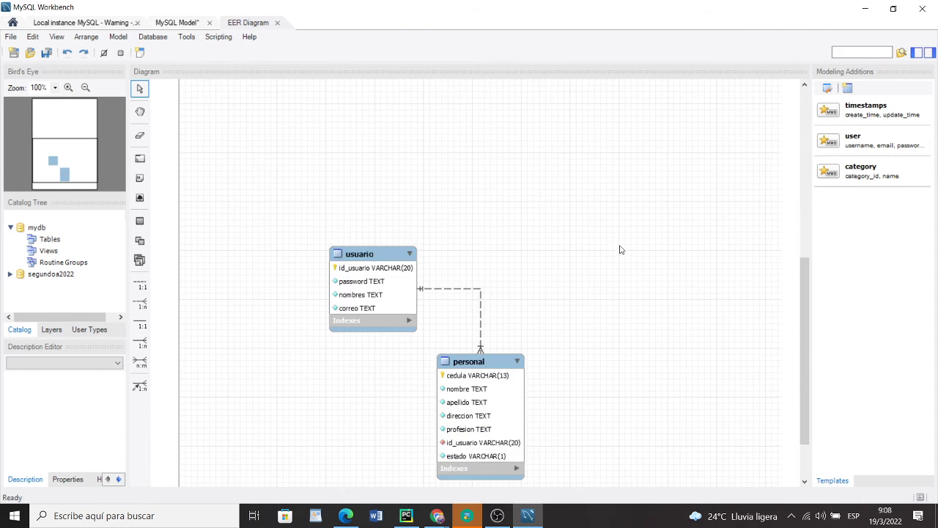
drag(510, 359, 623, 116)
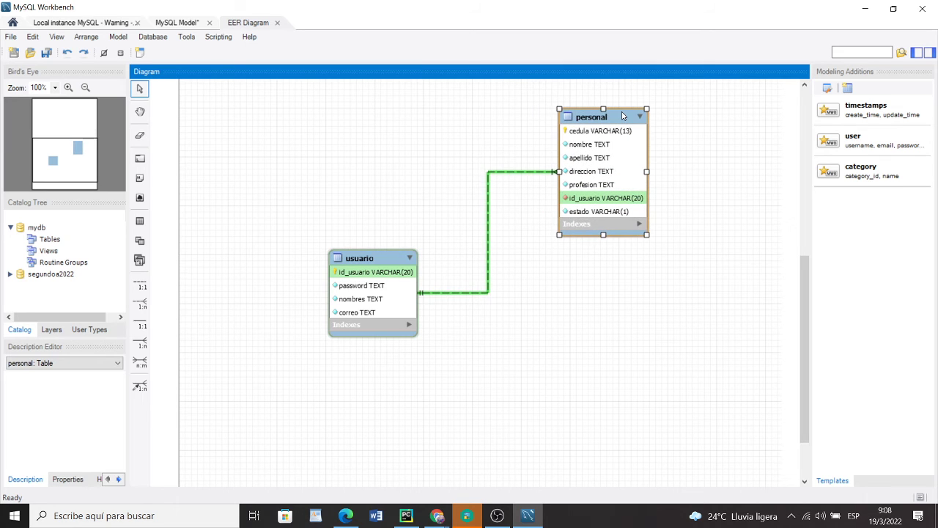